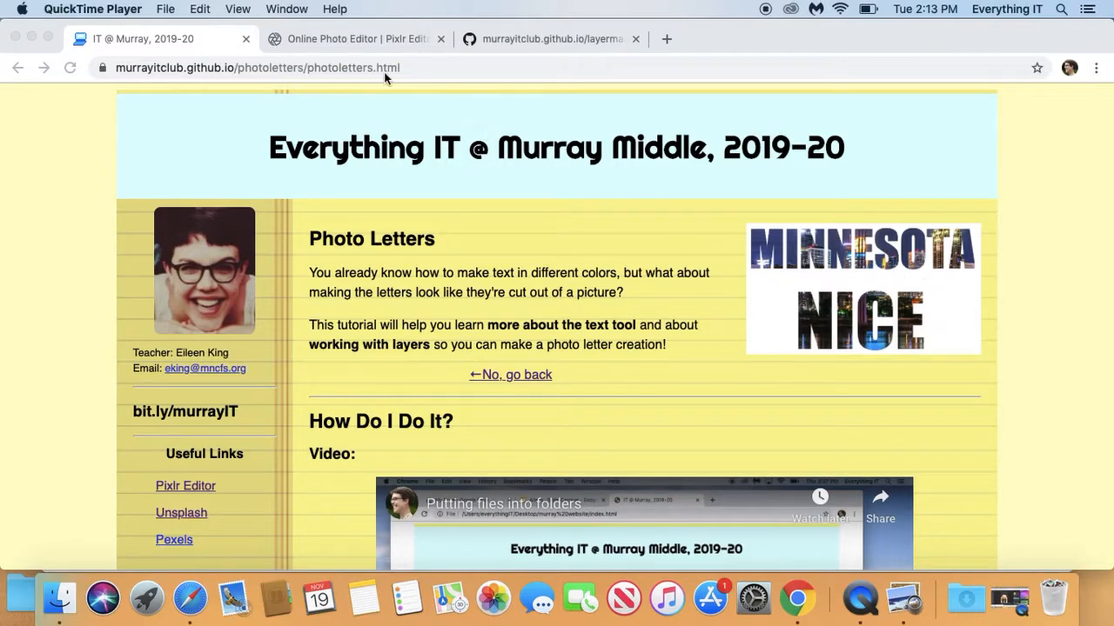
Switch to Pixlr Editor and create a blank, non-transparent 800 x 600 image
click(368, 45)
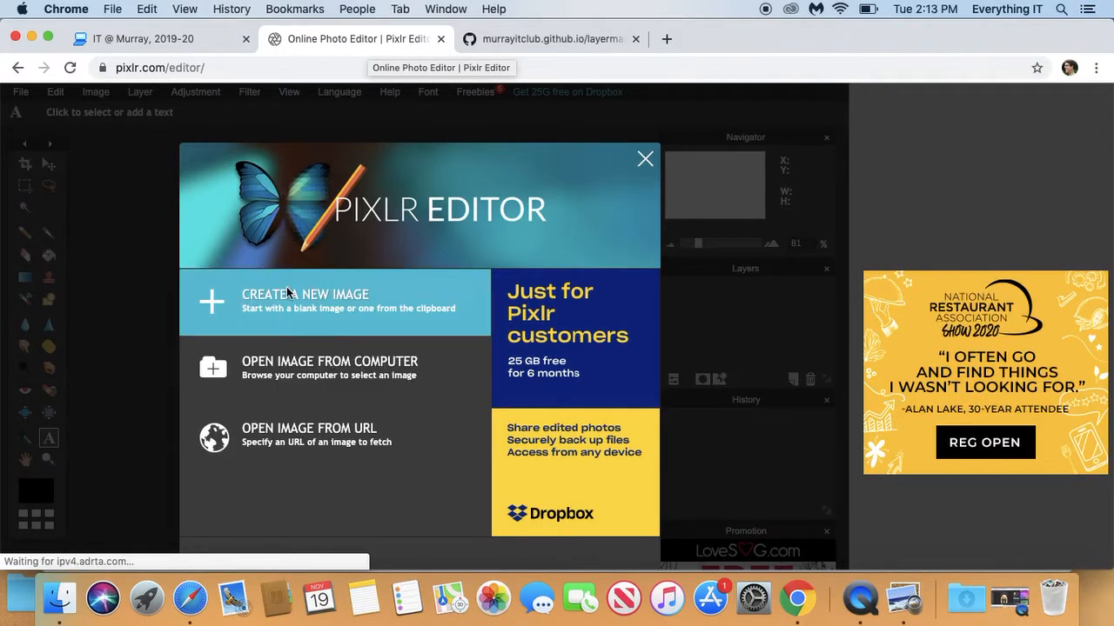
click(337, 298)
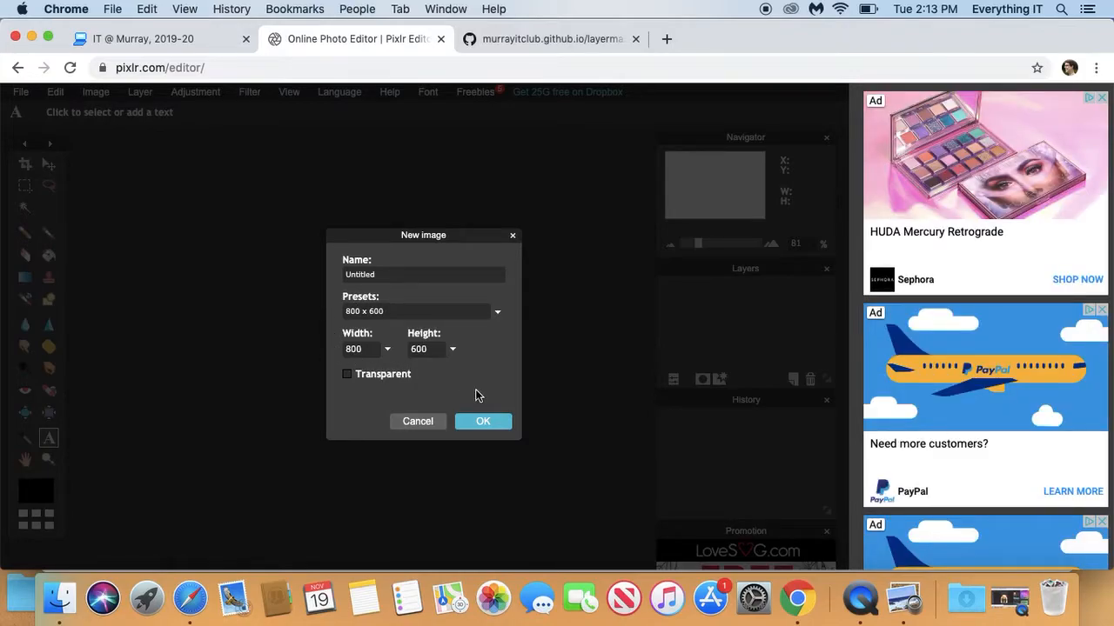
click(483, 423)
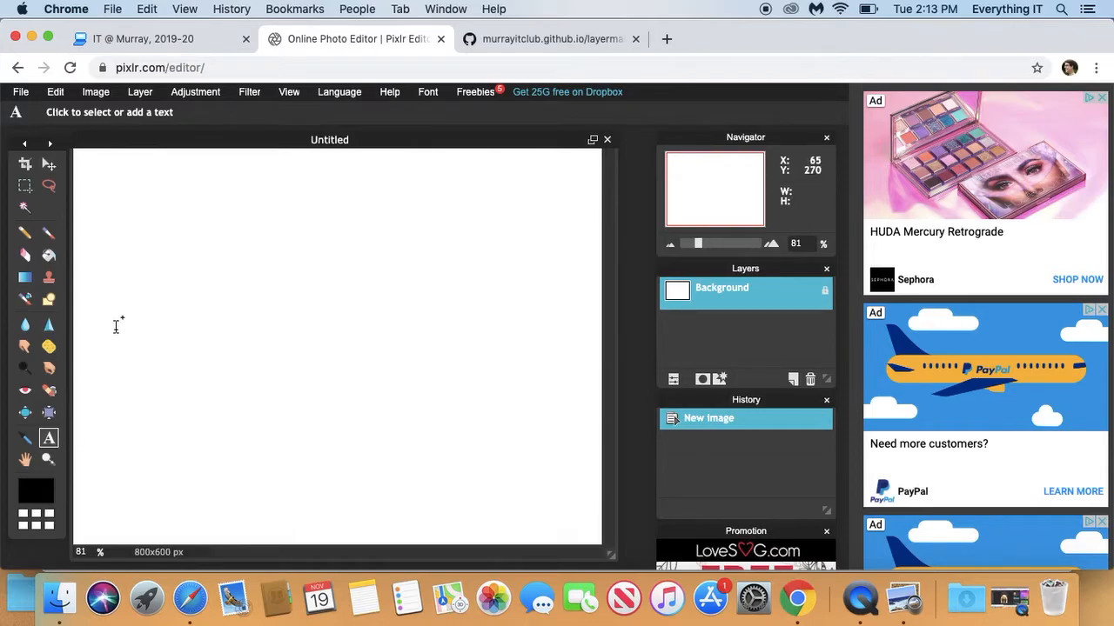
Add the text MINNESOTA in the upper part of the canvas and set its font to Impact
click(144, 228)
text(MINNESOTA)
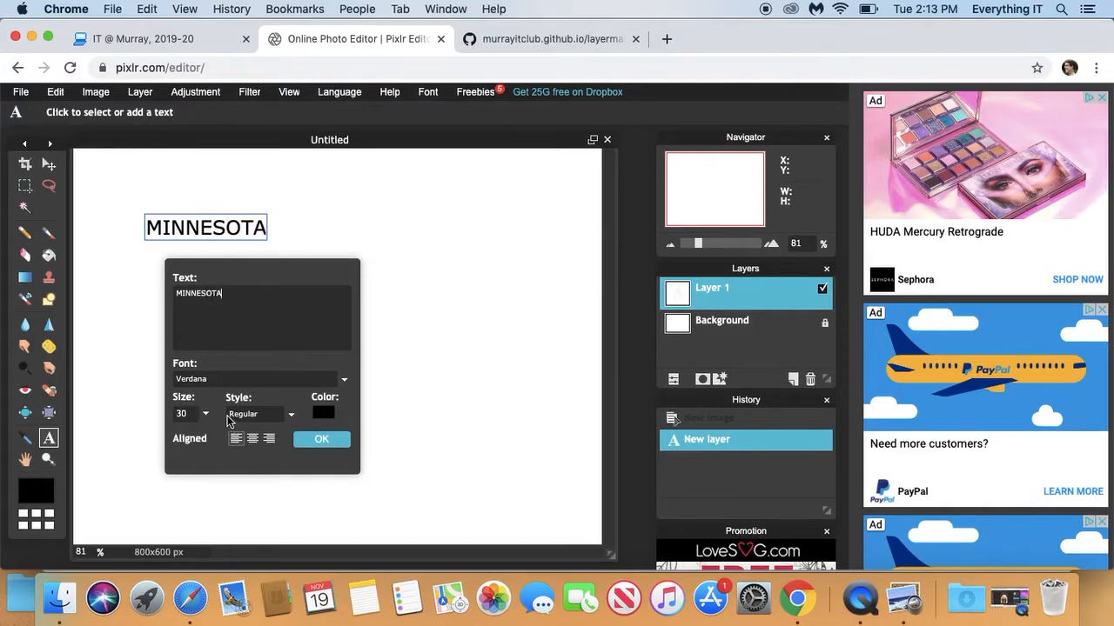
click(242, 384)
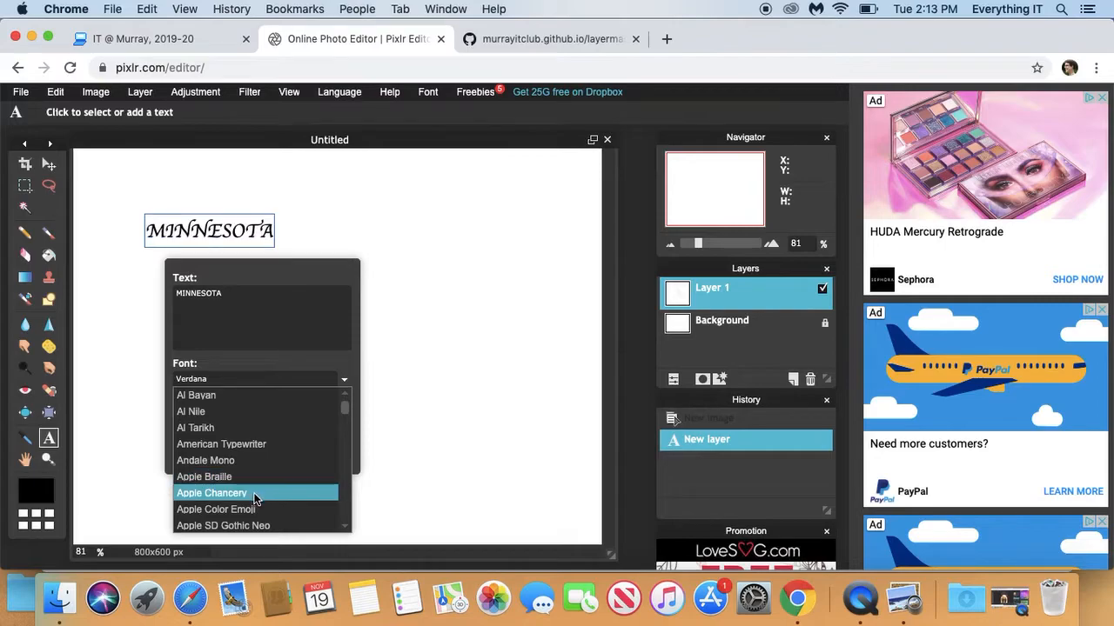
drag(347, 411, 345, 459)
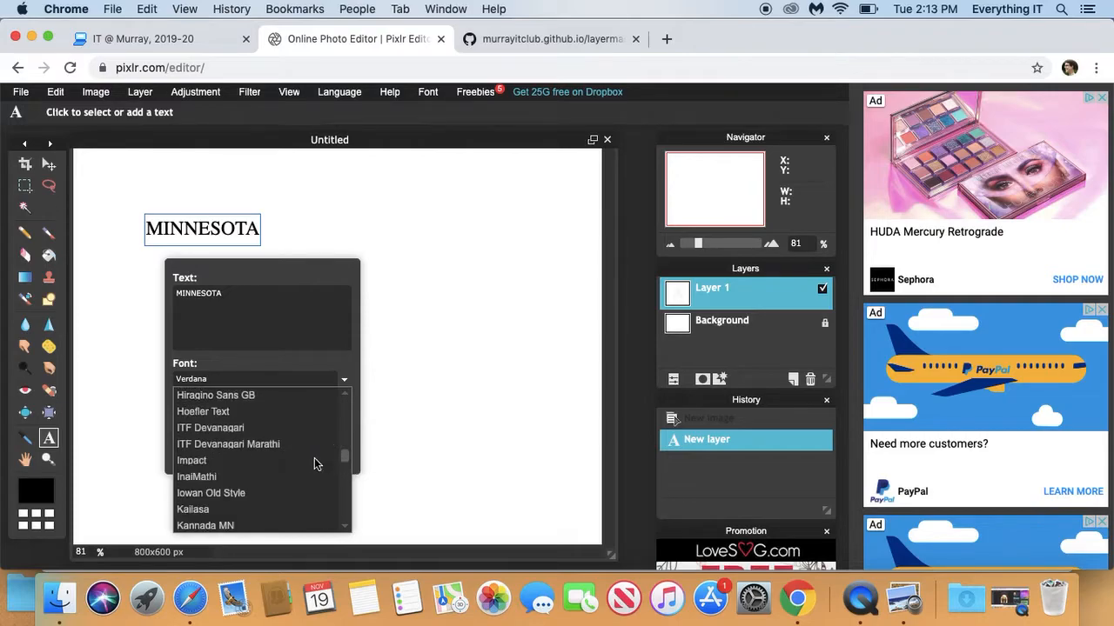
click(254, 460)
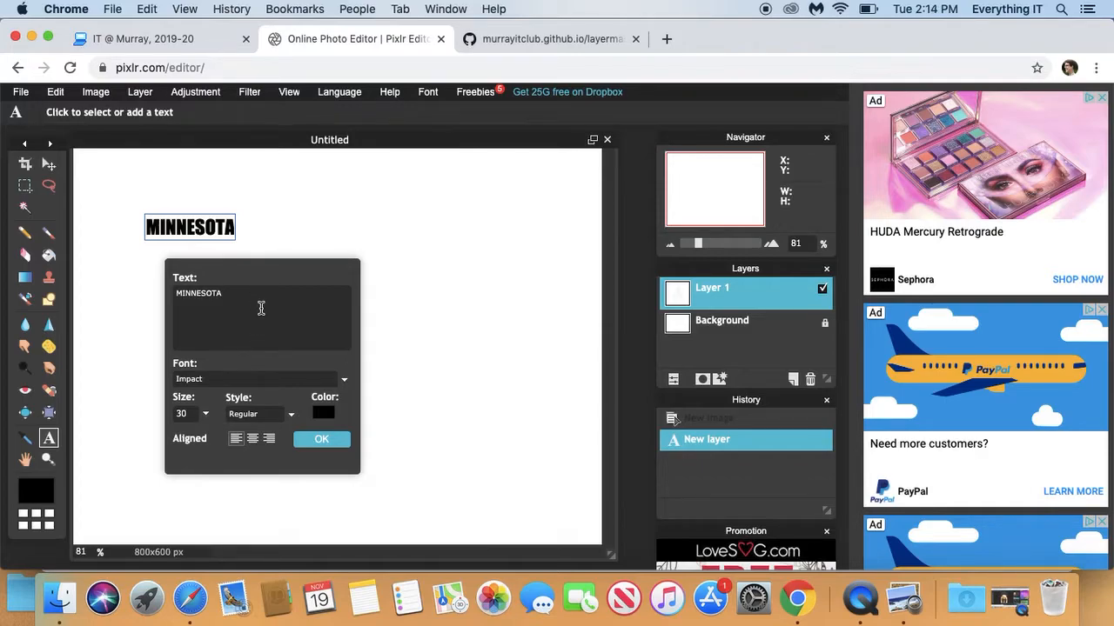
Set the MINNESOTA text to size 140 with Bold style and apply it
click(206, 414)
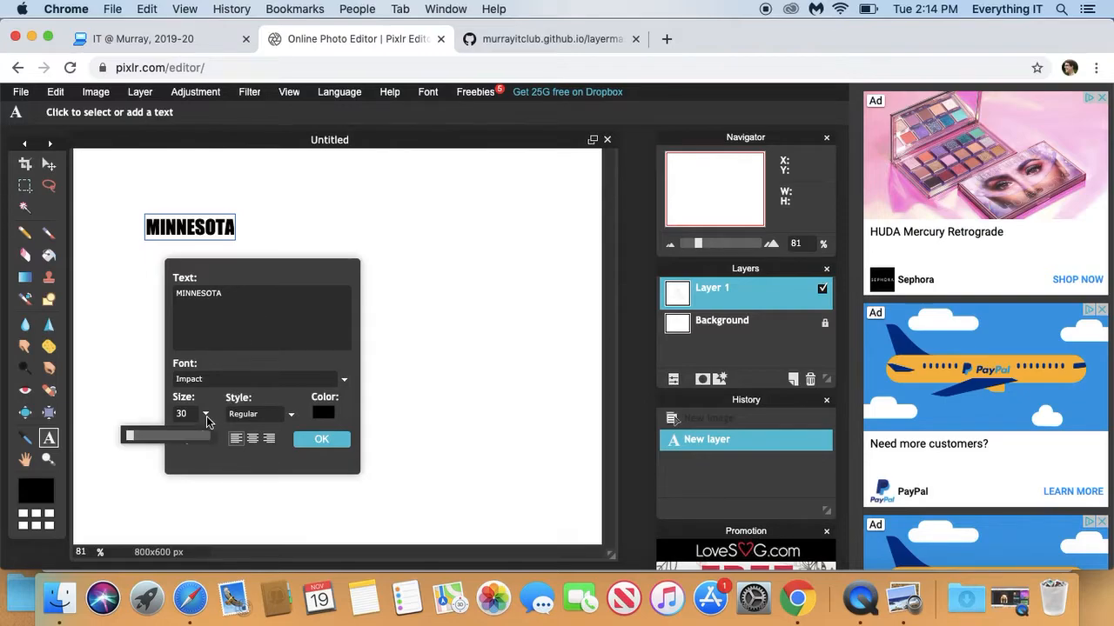
drag(128, 438, 140, 439)
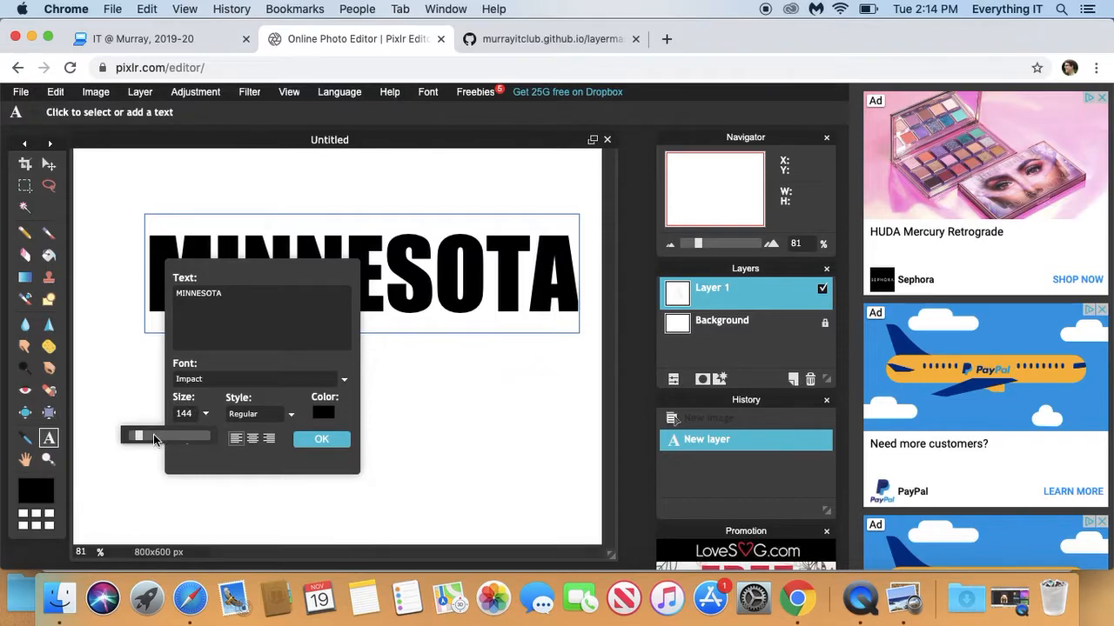
drag(192, 414, 165, 419)
text(140)
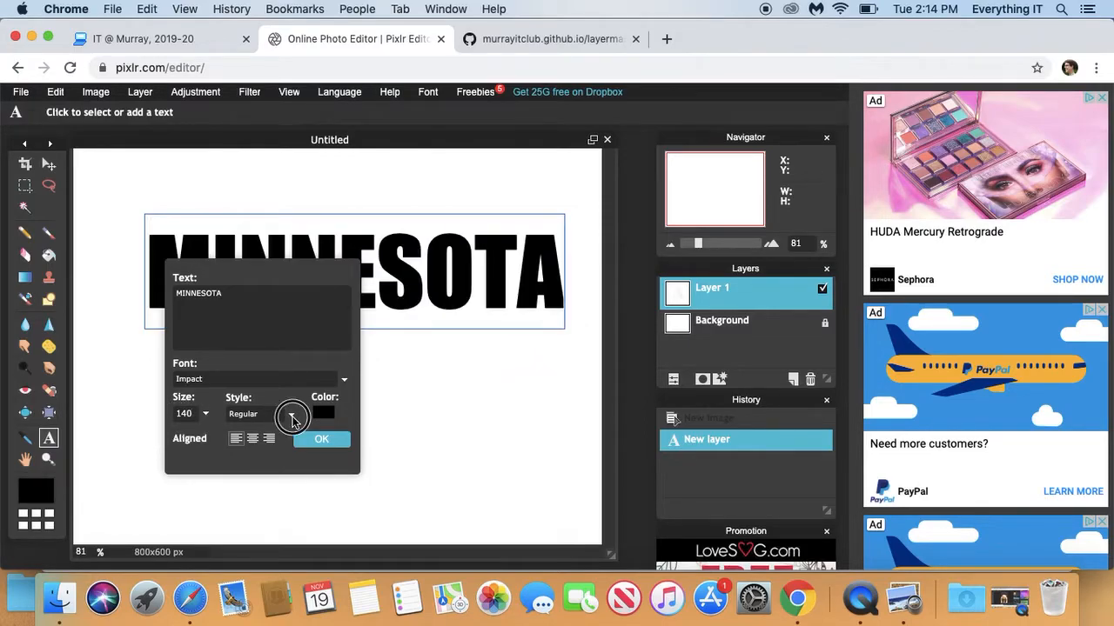
click(292, 419)
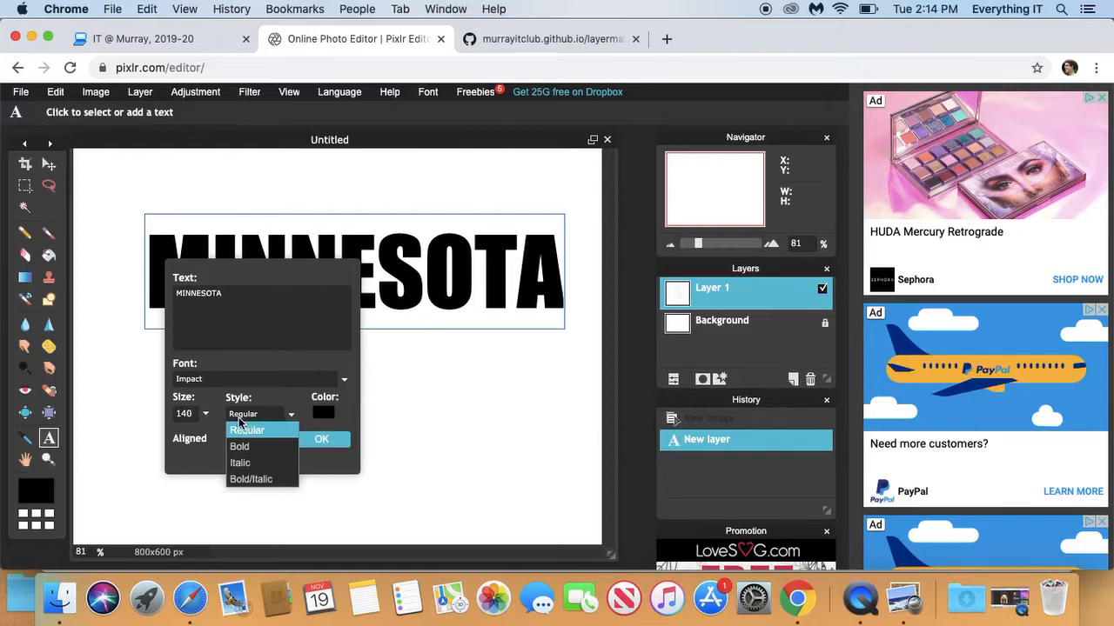
click(241, 447)
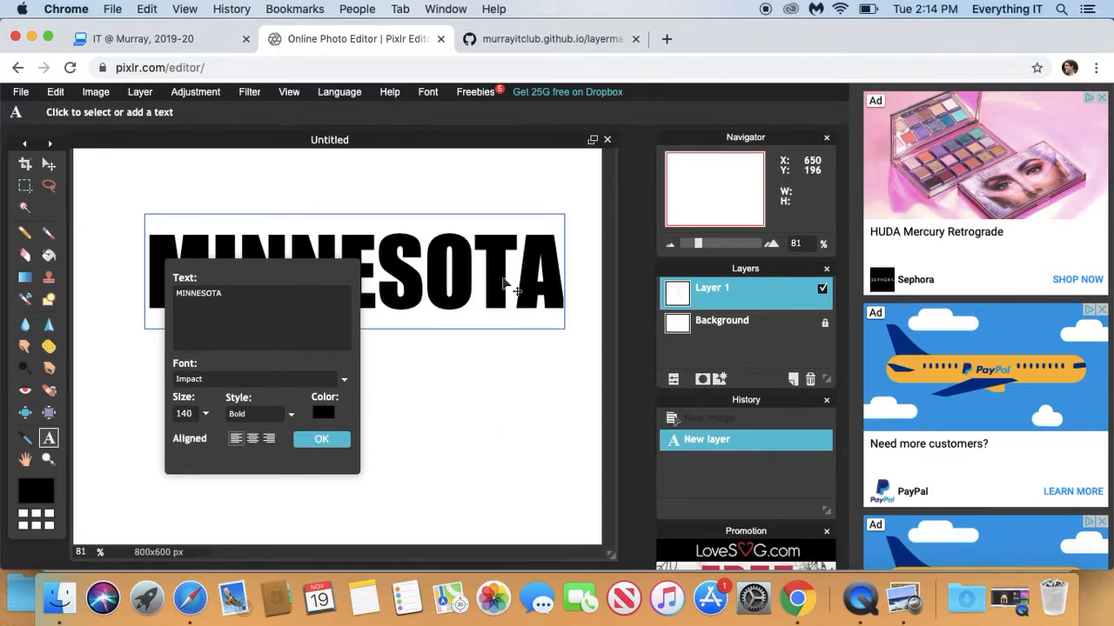
click(322, 440)
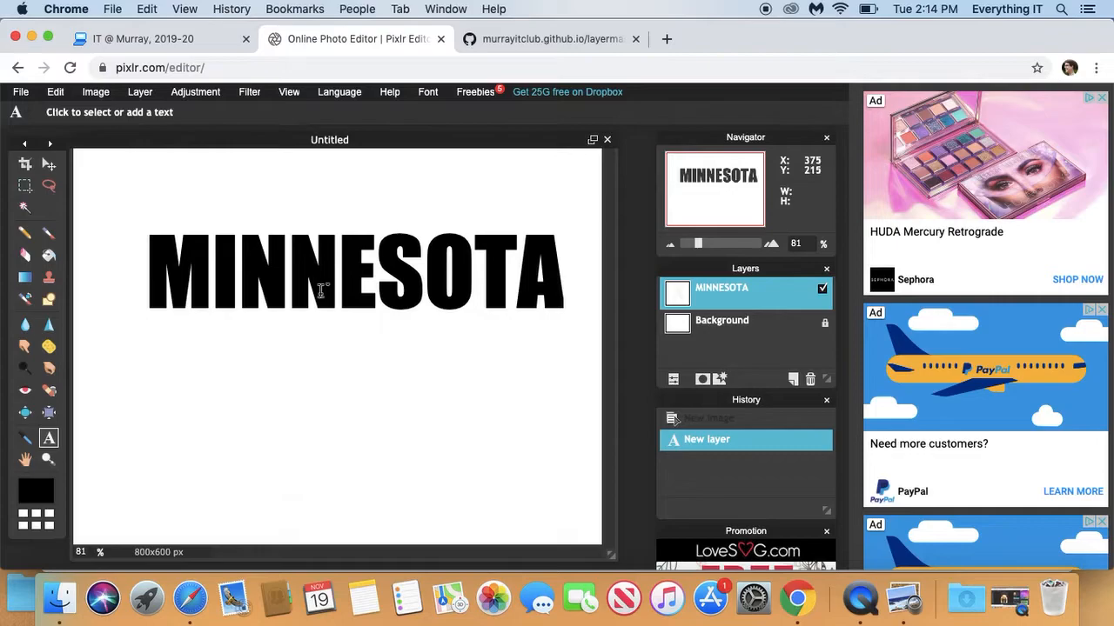
Move the MINNESOTA text slightly up and left on the canvas, and check its text settings
click(48, 165)
mouse_move(200, 239)
mouse_down()
mouse_move(191, 214)
mouse_move(207, 240)
mouse_up()
click(49, 440)
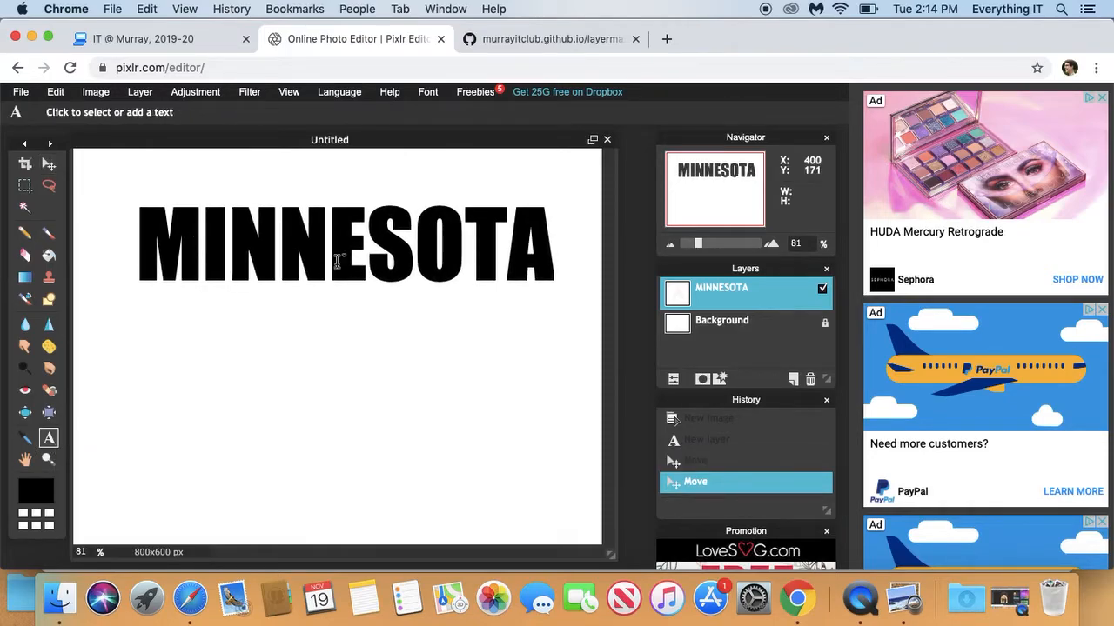
click(343, 264)
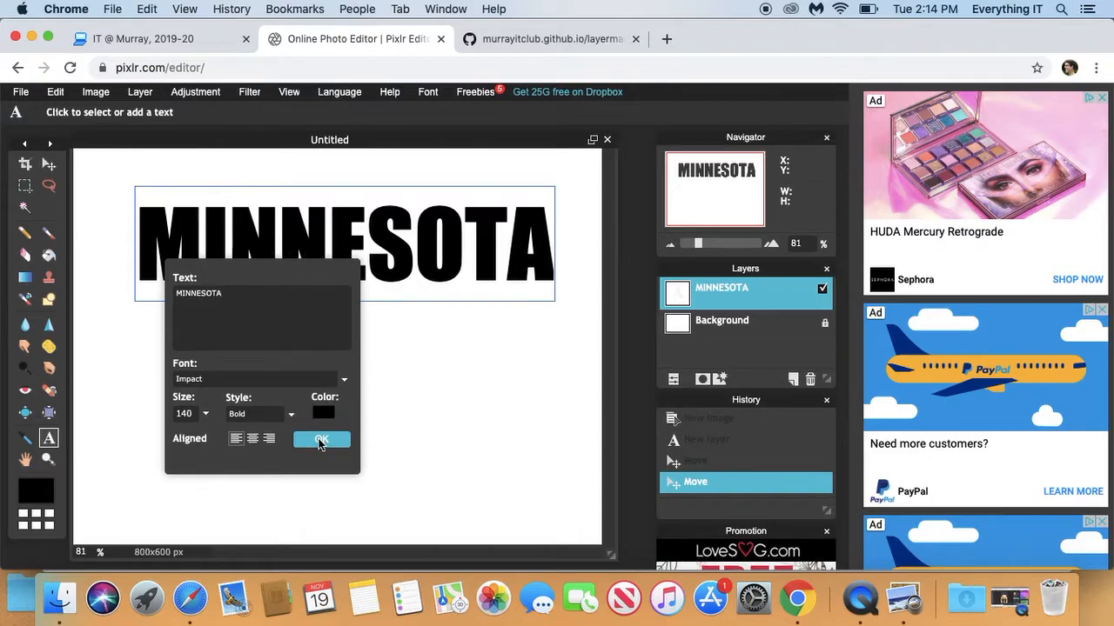
click(320, 440)
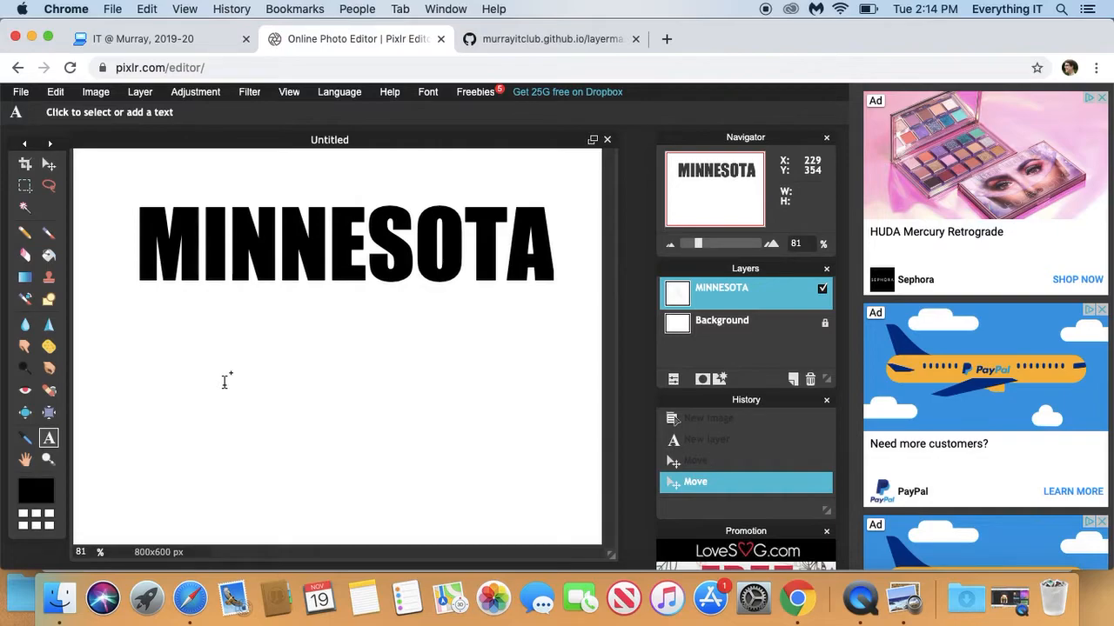
Add the text NICE in capitals below MINNESOTA, moving the text settings window clear of the word
click(224, 381)
text(nice)
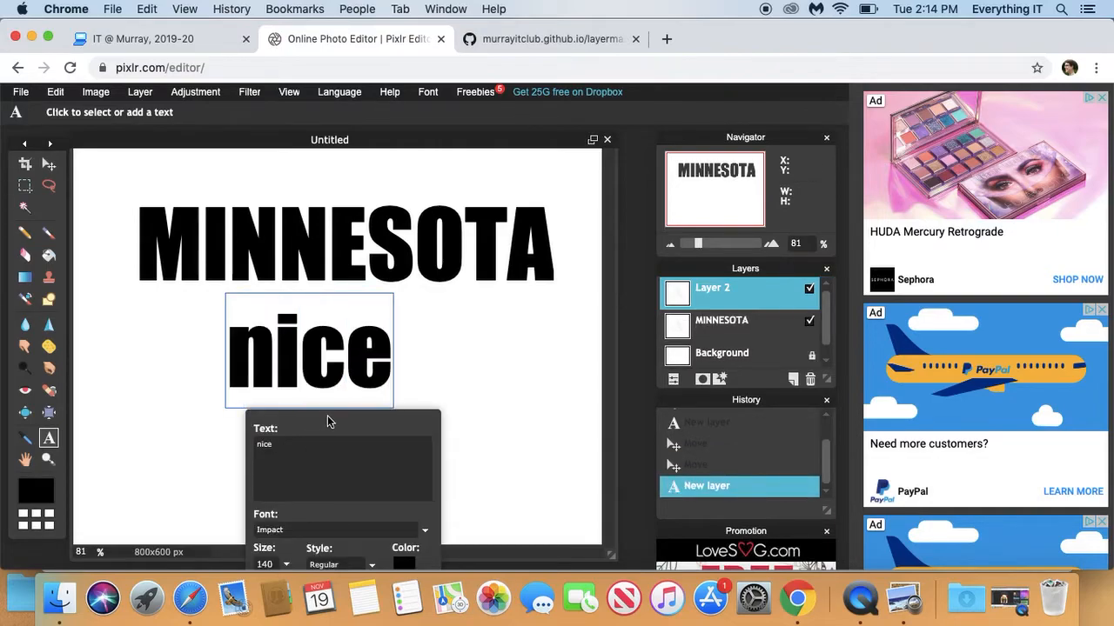
key(BackSpace)
key(BackSpace)
key(BackSpace)
key(BackSpace)
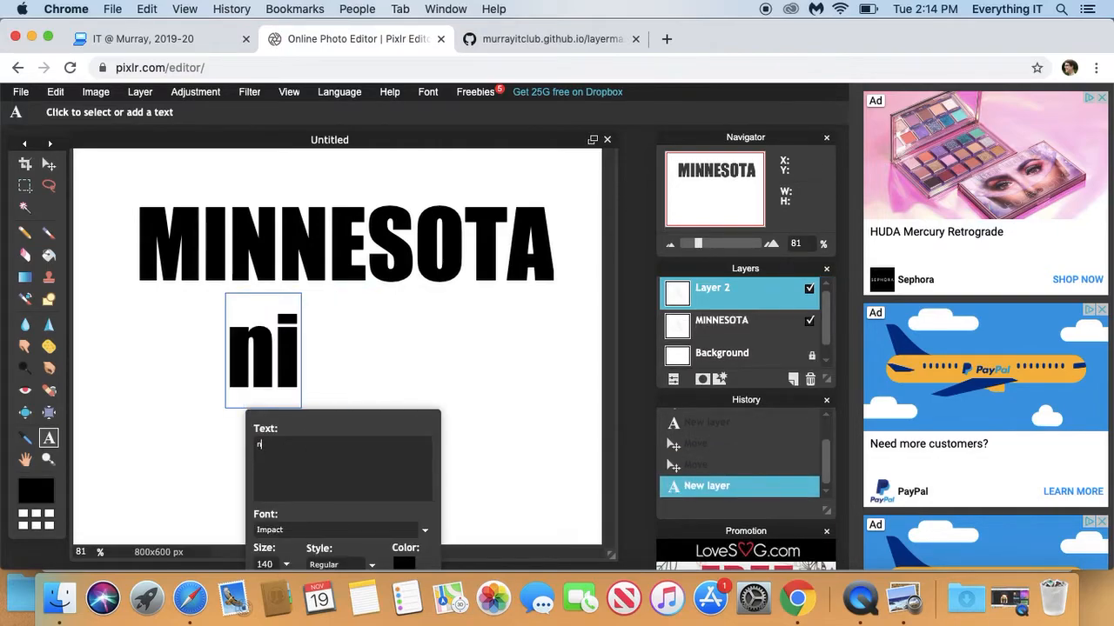
text(NICE)
click(350, 424)
drag(351, 424, 545, 260)
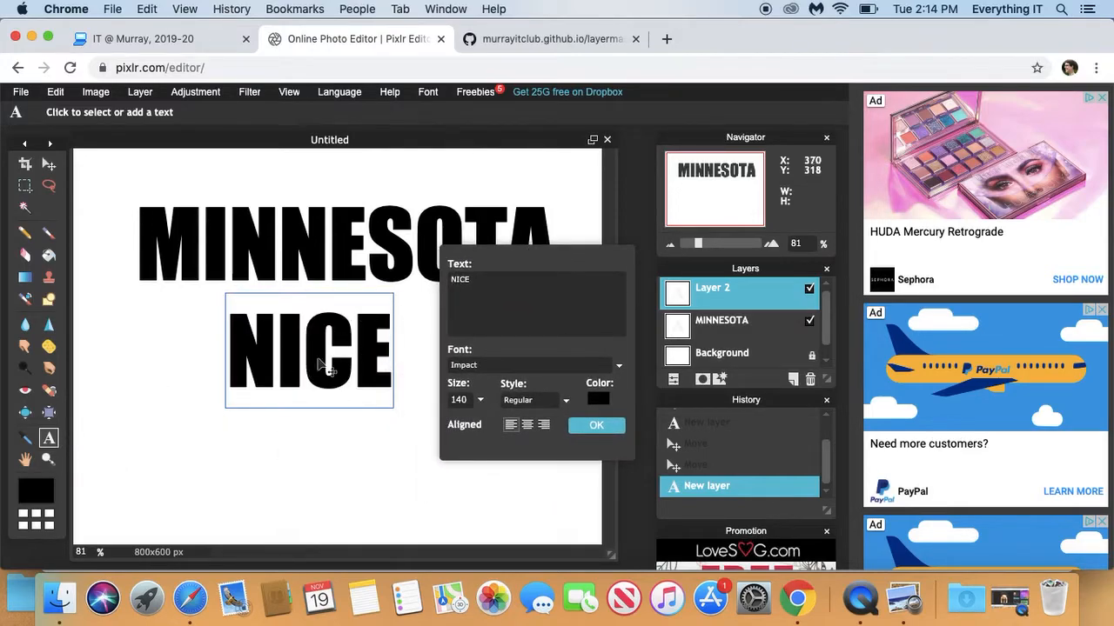
Set the NICE text to size 214 with Bold style and apply it
click(479, 400)
drag(418, 428, 418, 421)
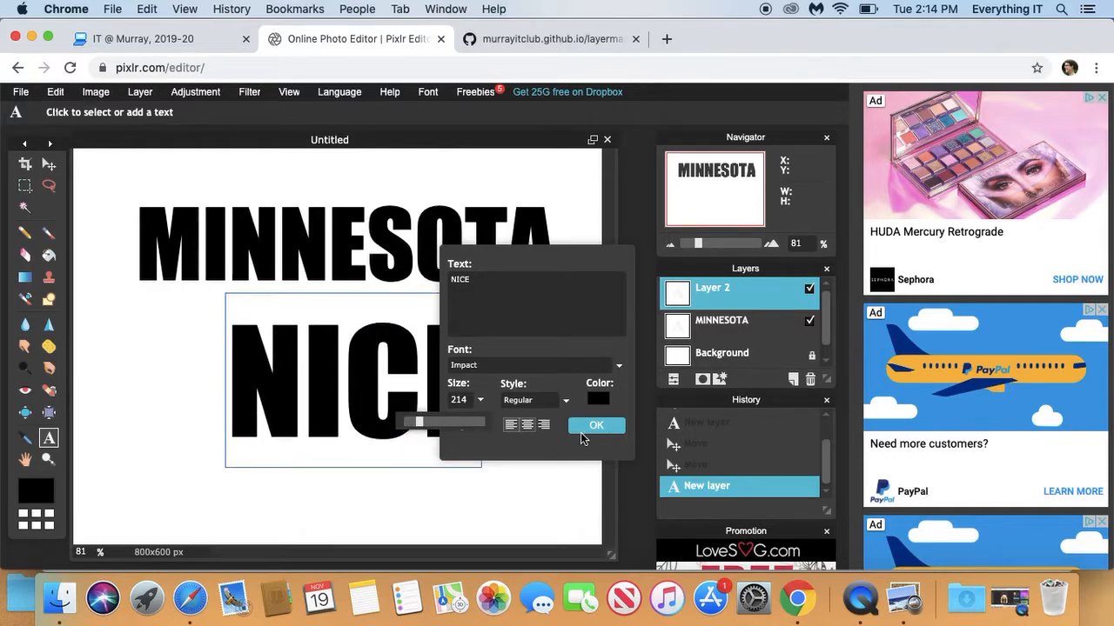
click(537, 399)
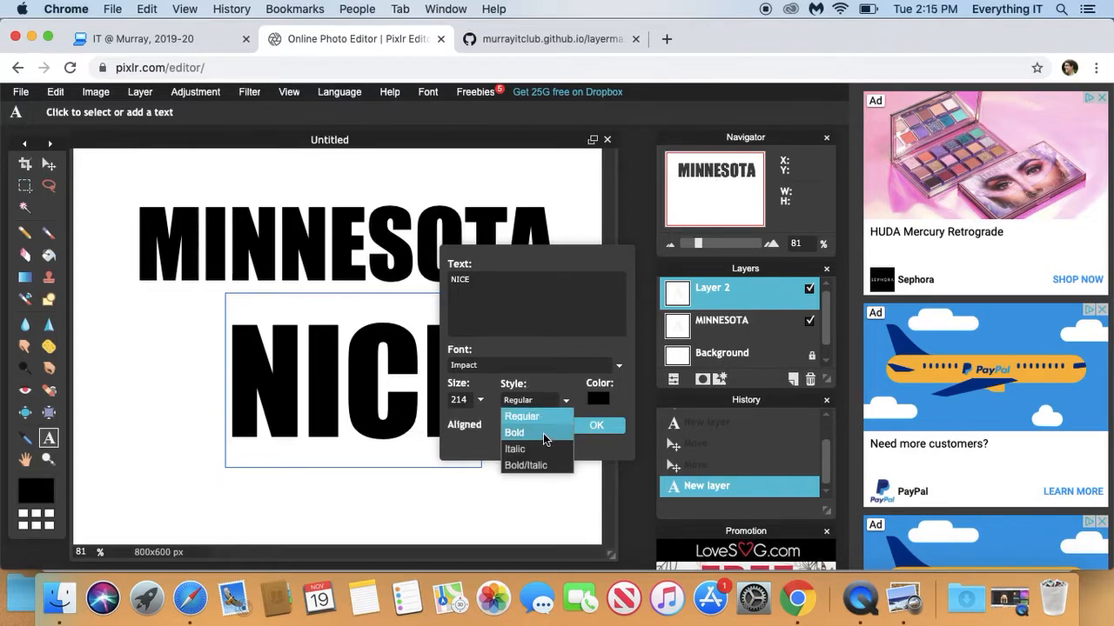
click(544, 434)
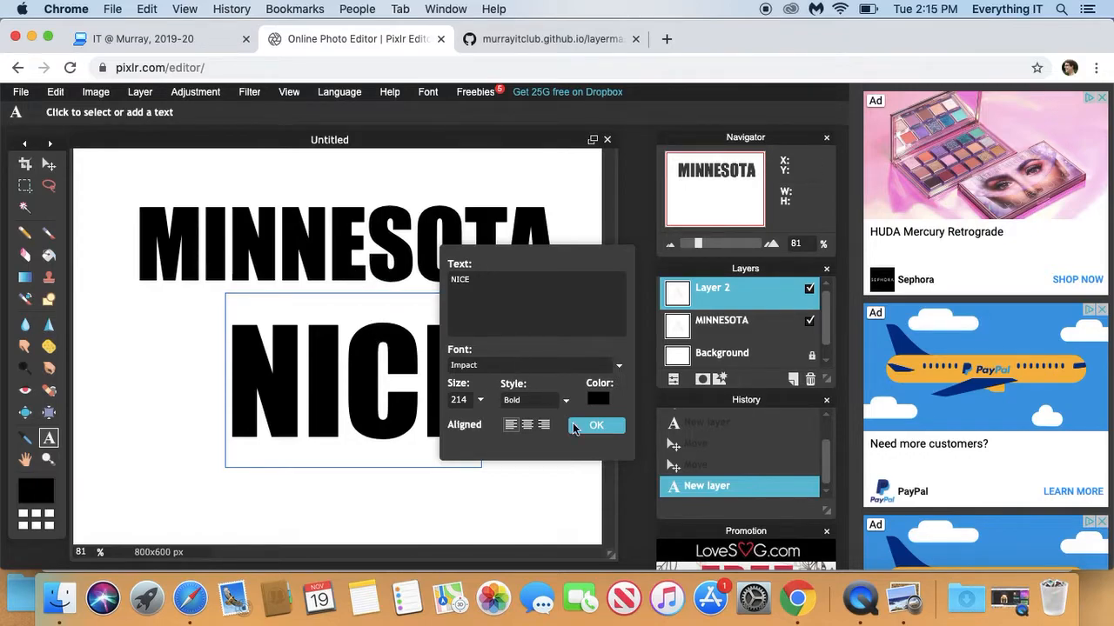
click(596, 426)
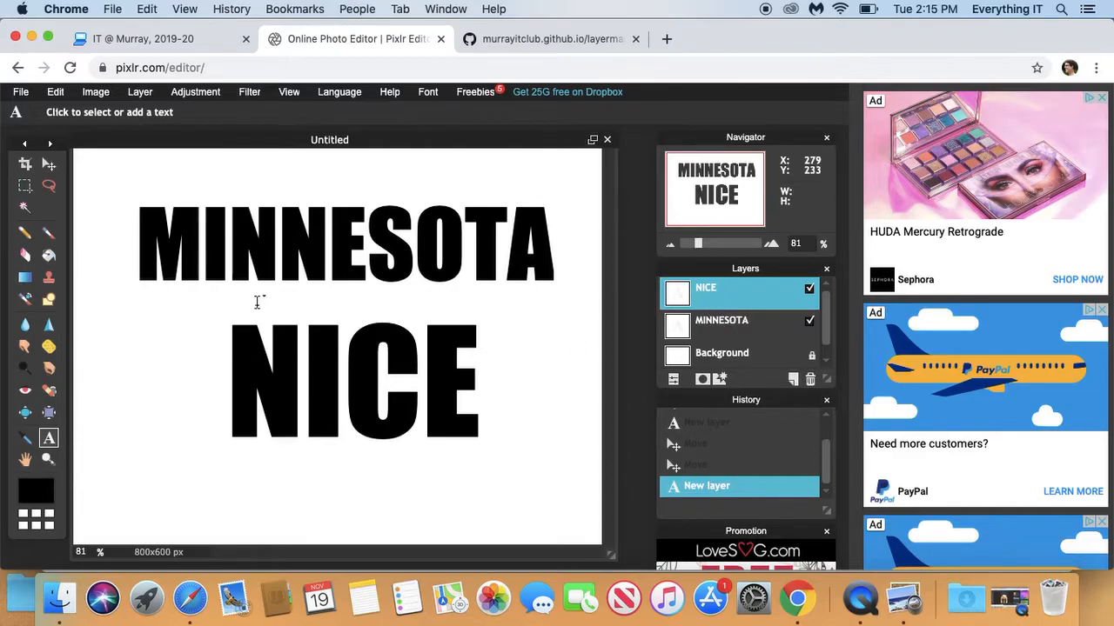
Reposition the NICE and MINNESOTA text layers so that NICE sits centred beneath MINNESOTA
click(49, 165)
drag(318, 360, 295, 368)
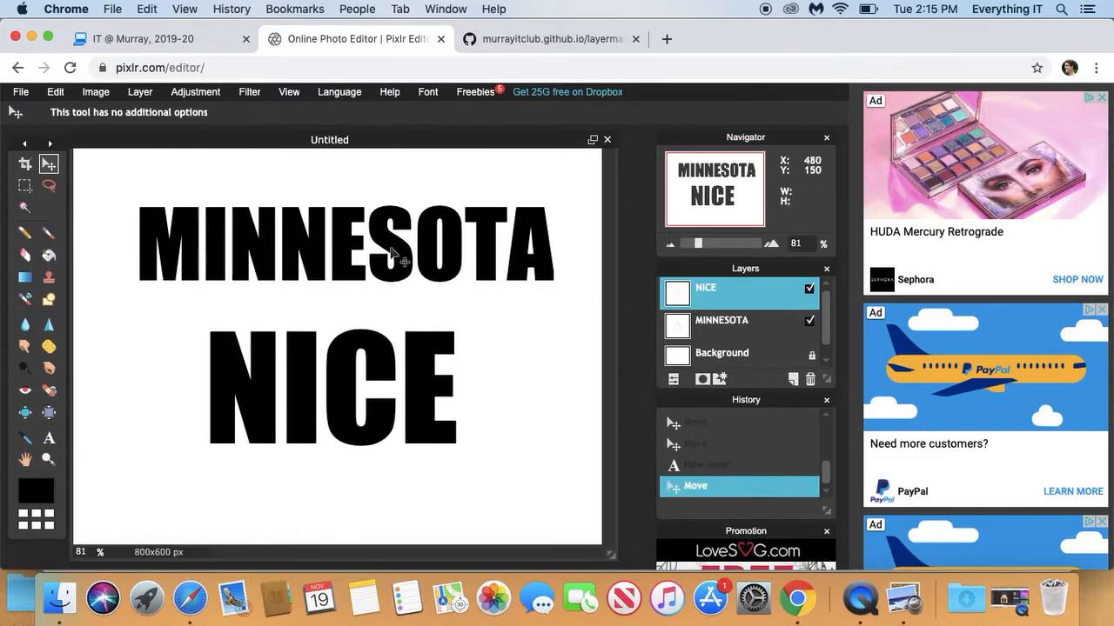
click(716, 330)
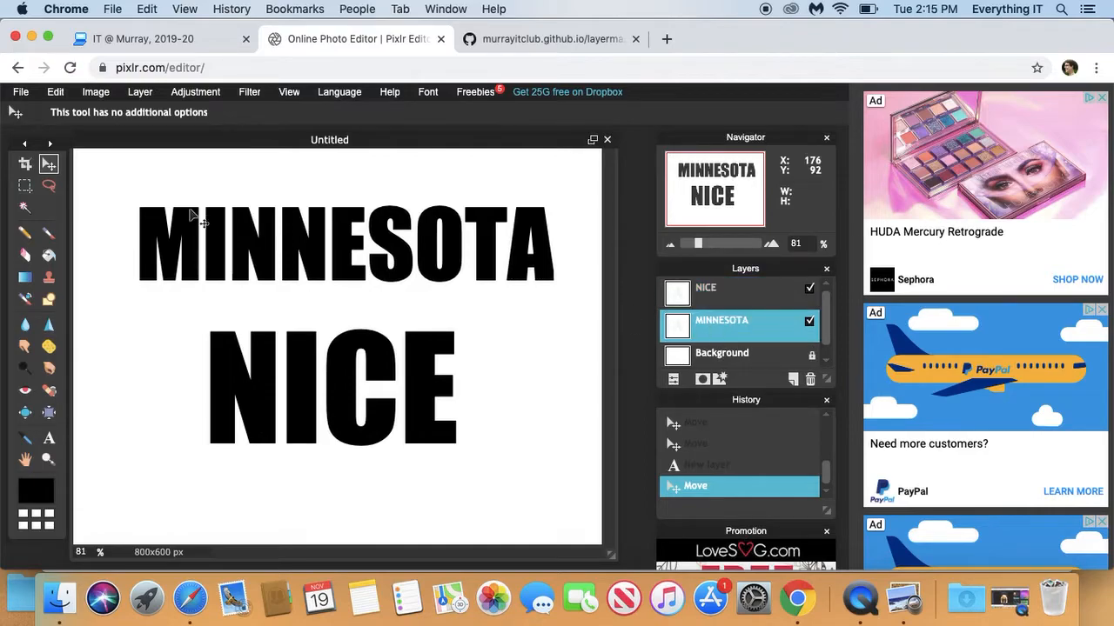
mouse_move(188, 233)
mouse_down()
mouse_move(174, 224)
mouse_move(183, 230)
mouse_up()
click(721, 290)
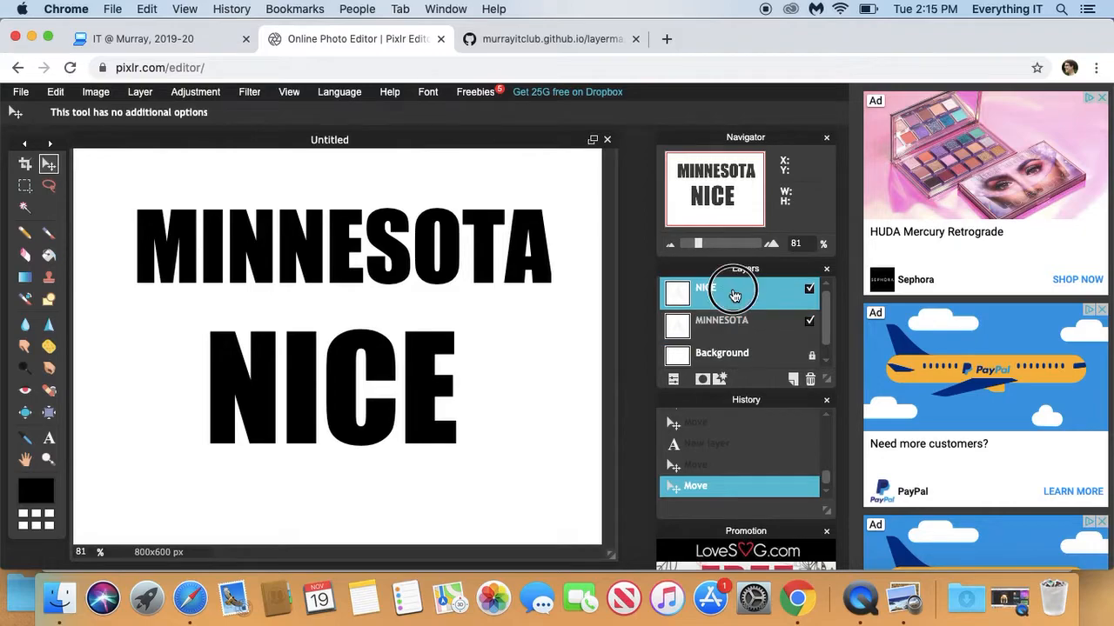
mouse_move(258, 360)
mouse_down()
mouse_move(261, 344)
mouse_move(268, 350)
mouse_up()
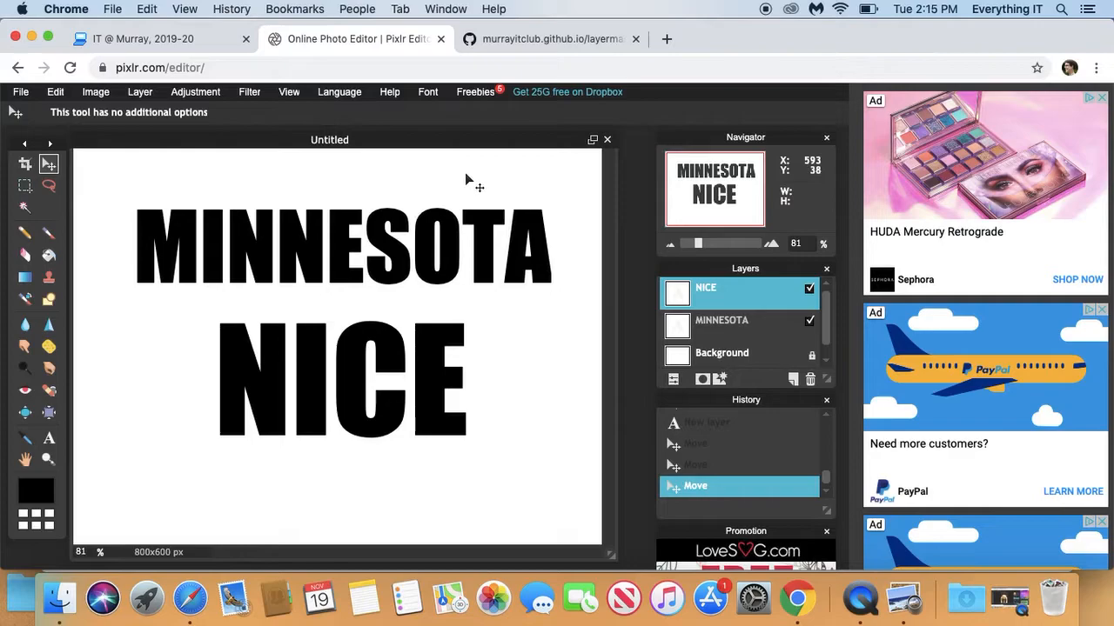
Open Unsplash from the class page's useful links and search it for MINNESOTA photos
click(196, 50)
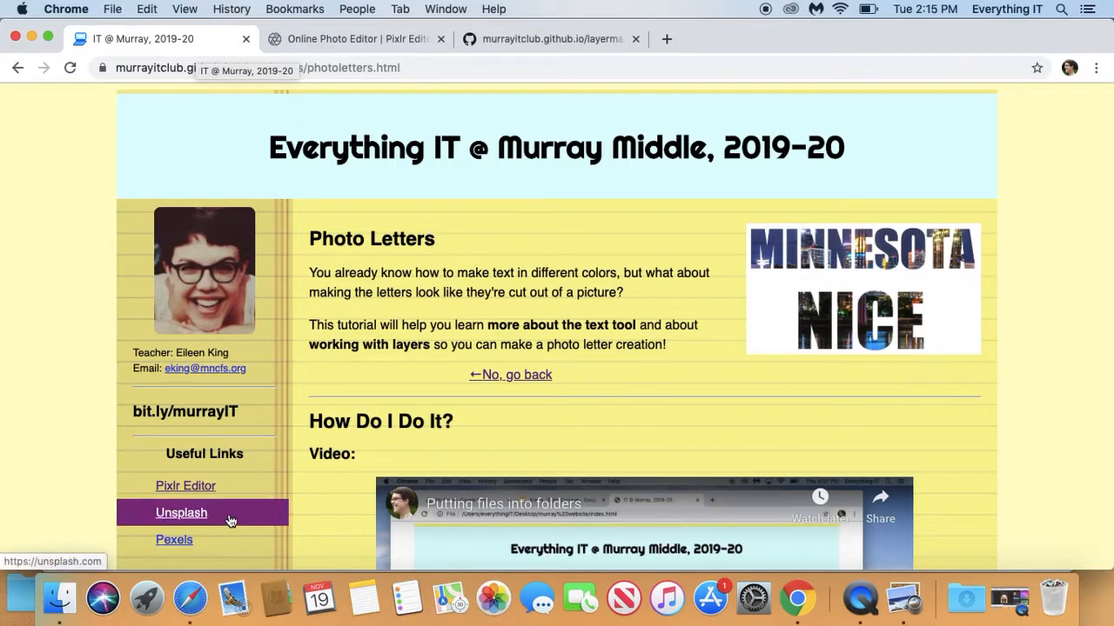
click(181, 513)
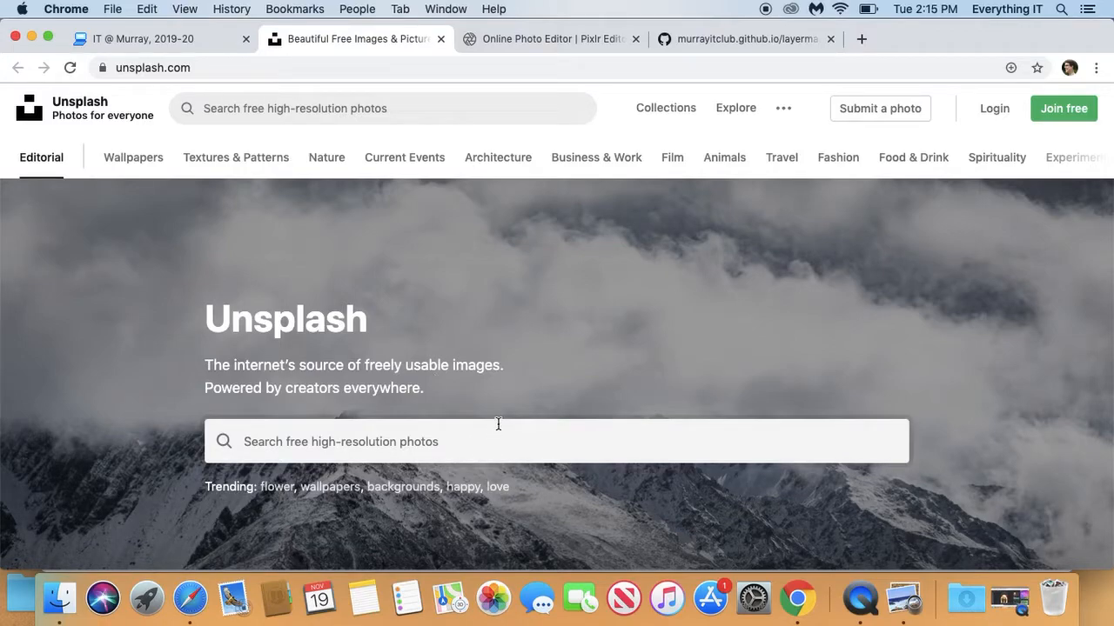
click(475, 438)
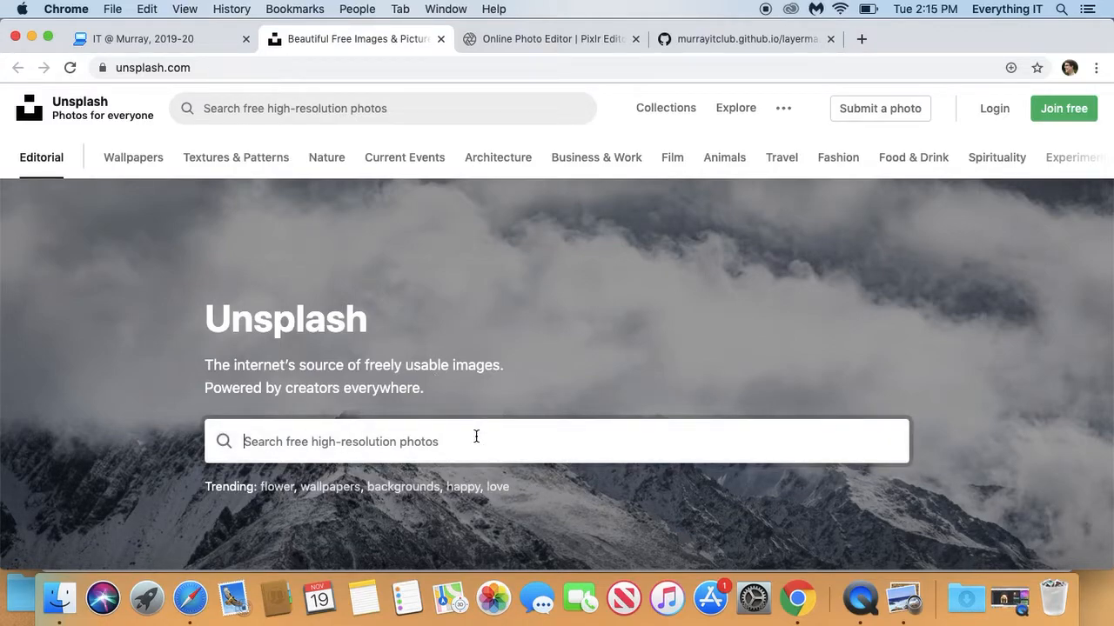
text(MINNESOTA)
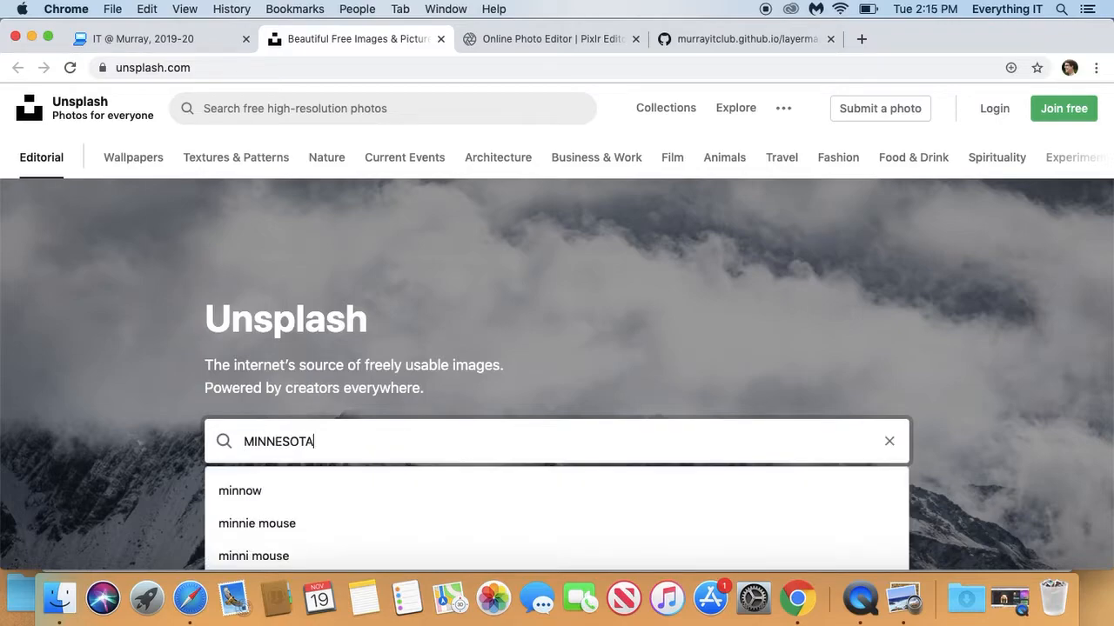
key(Return)
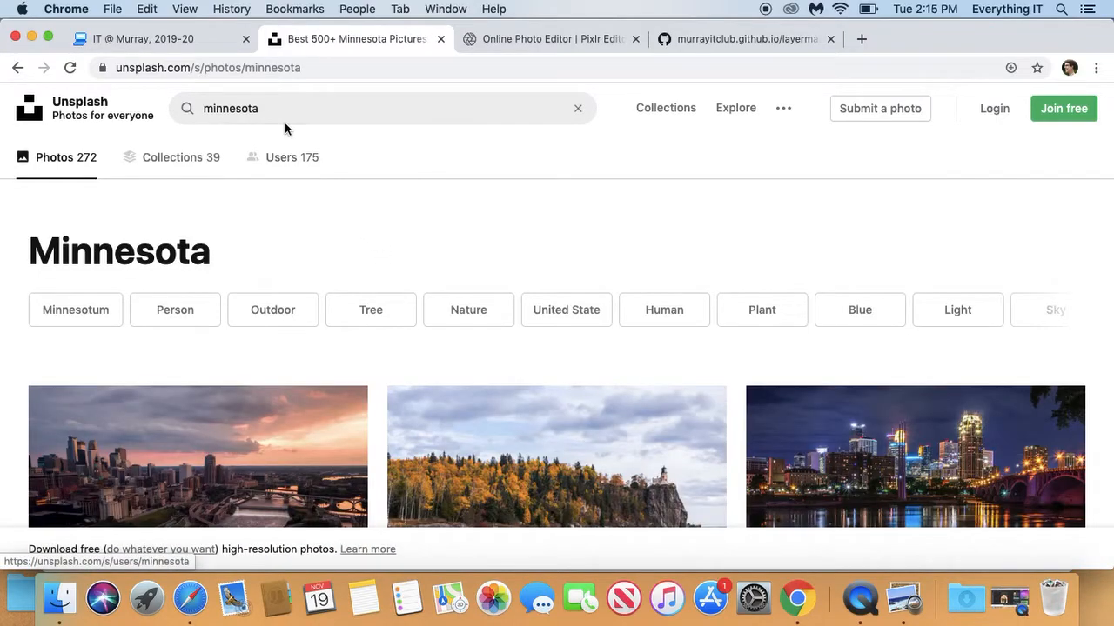
Find the night photo of the downtown Minneapolis skyline with the bridge in the Minnesota results, open it and enlarge it
scroll(465, 252, down, 5)
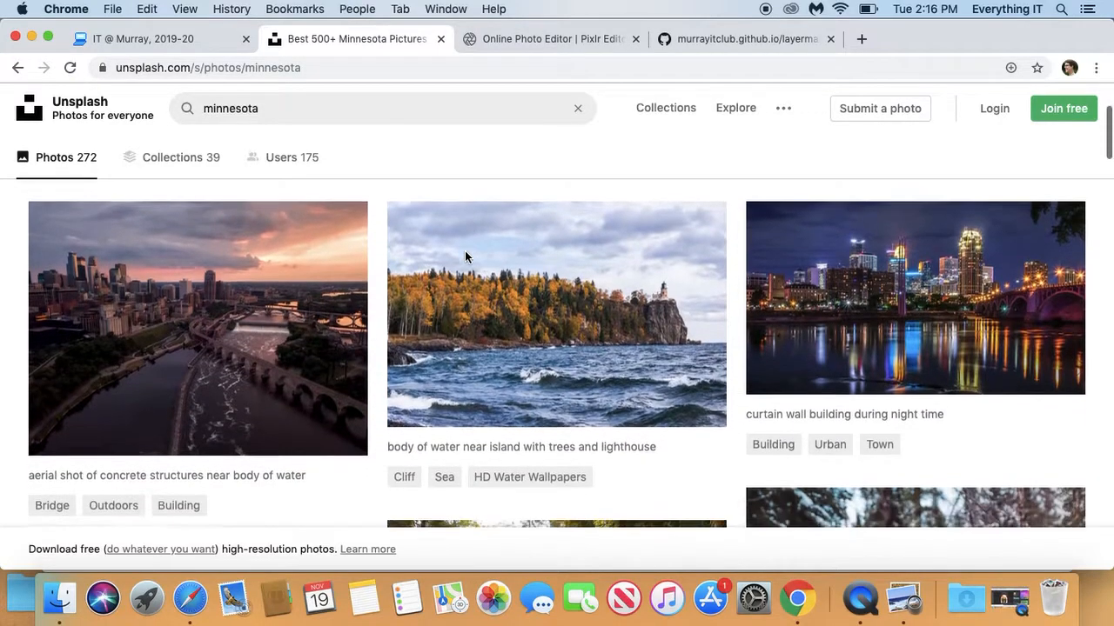
mouse_move(465, 252)
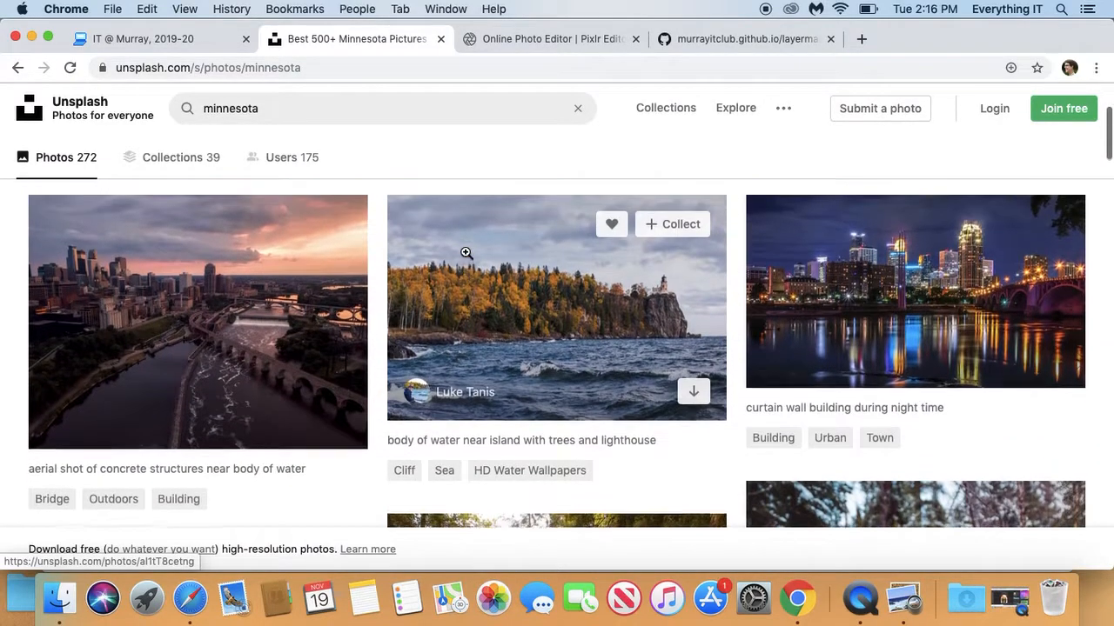
mouse_move(971, 315)
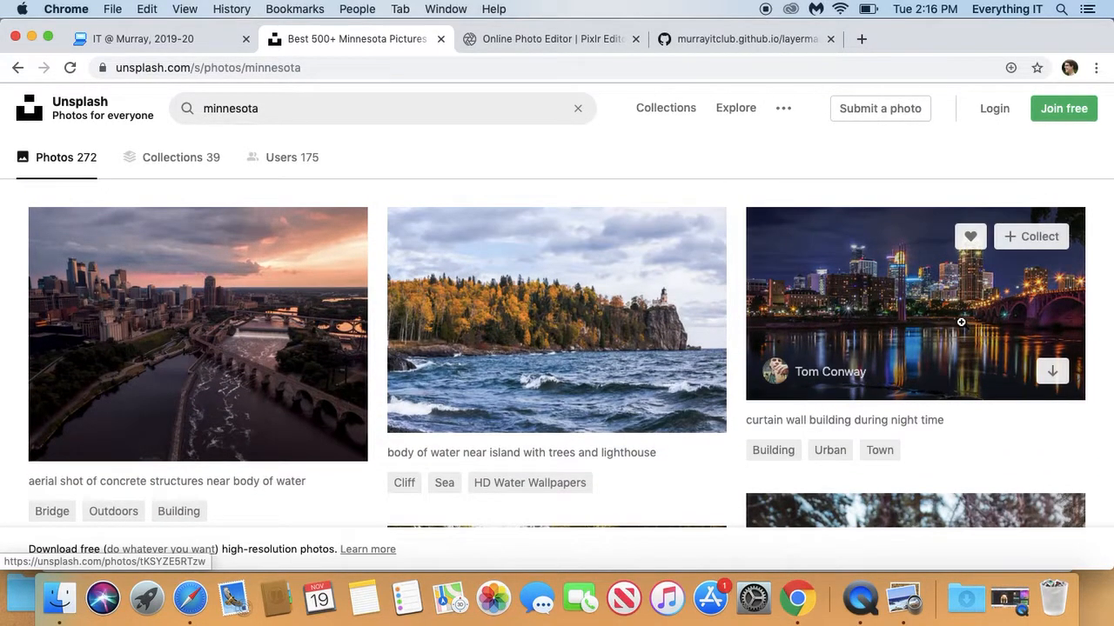
click(929, 322)
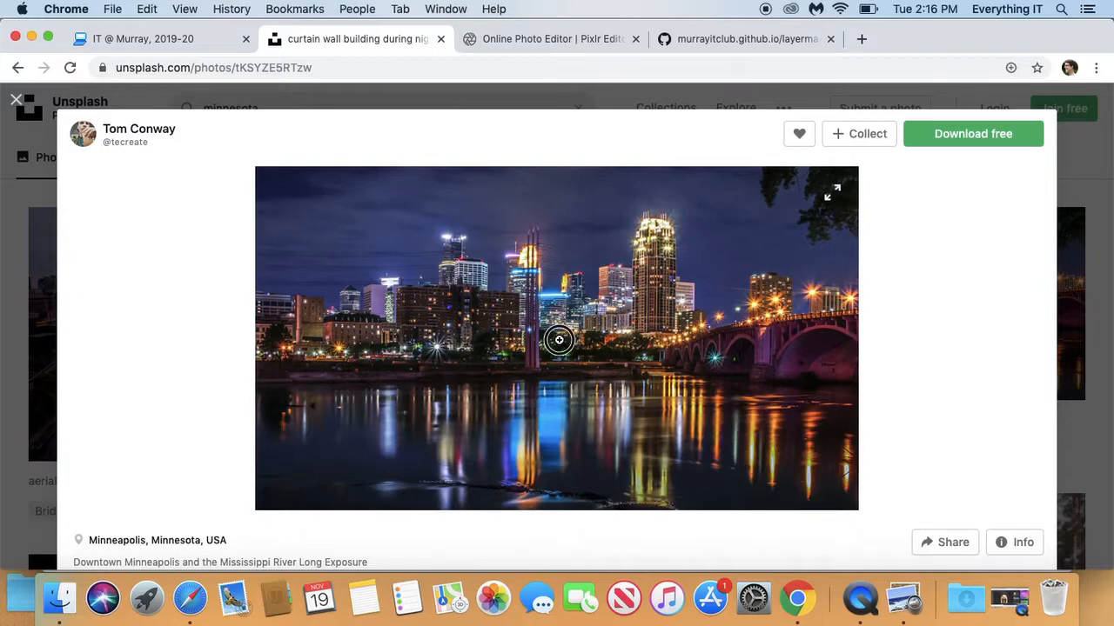
click(559, 340)
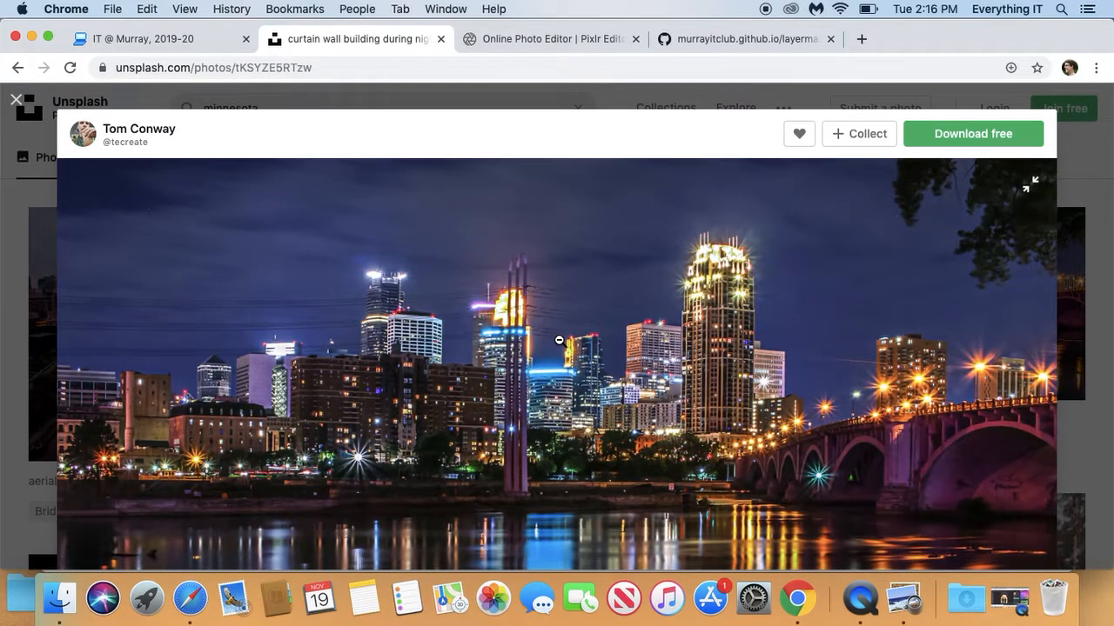
Save the enlarged skyline photo as a JPEG image named minnesota in the Everything IT folder
right_click(558, 341)
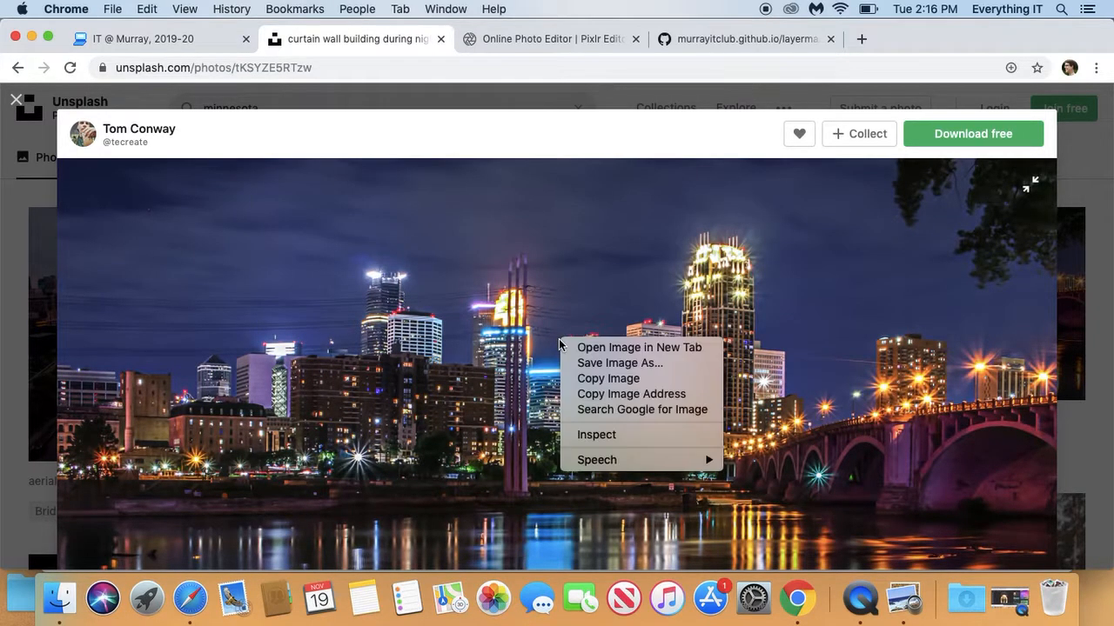
click(647, 372)
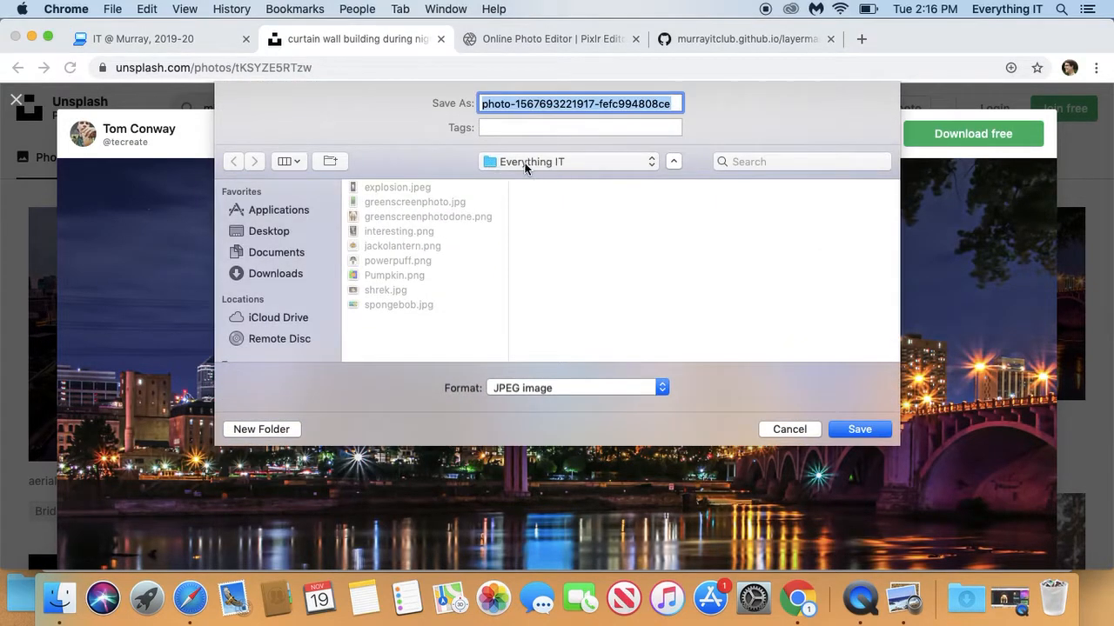
key(BackSpace)
text(minnesota)
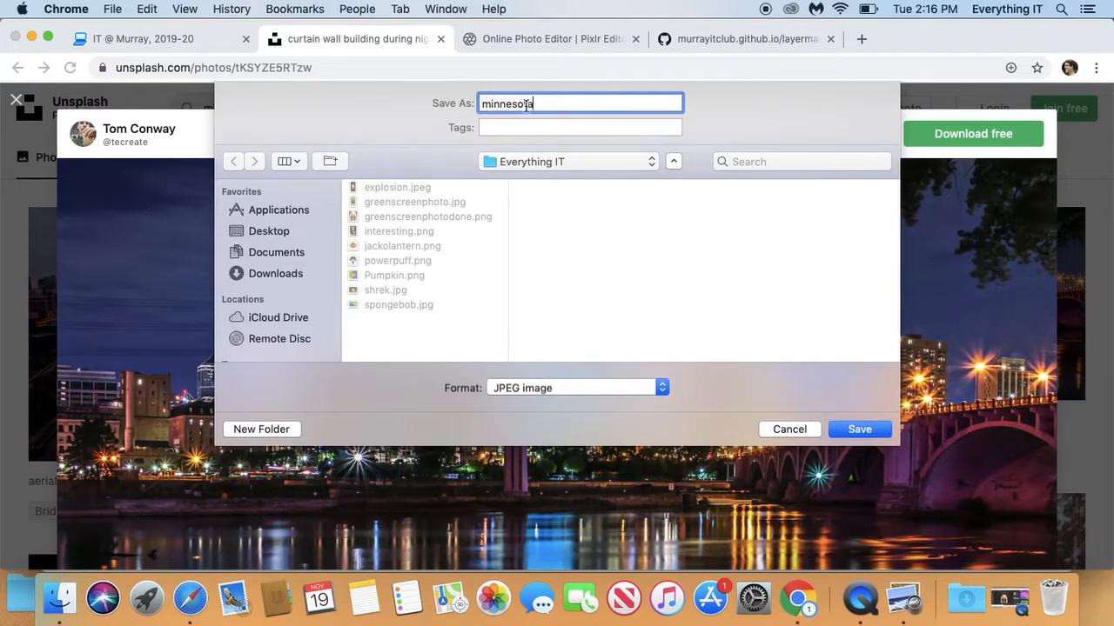
click(857, 430)
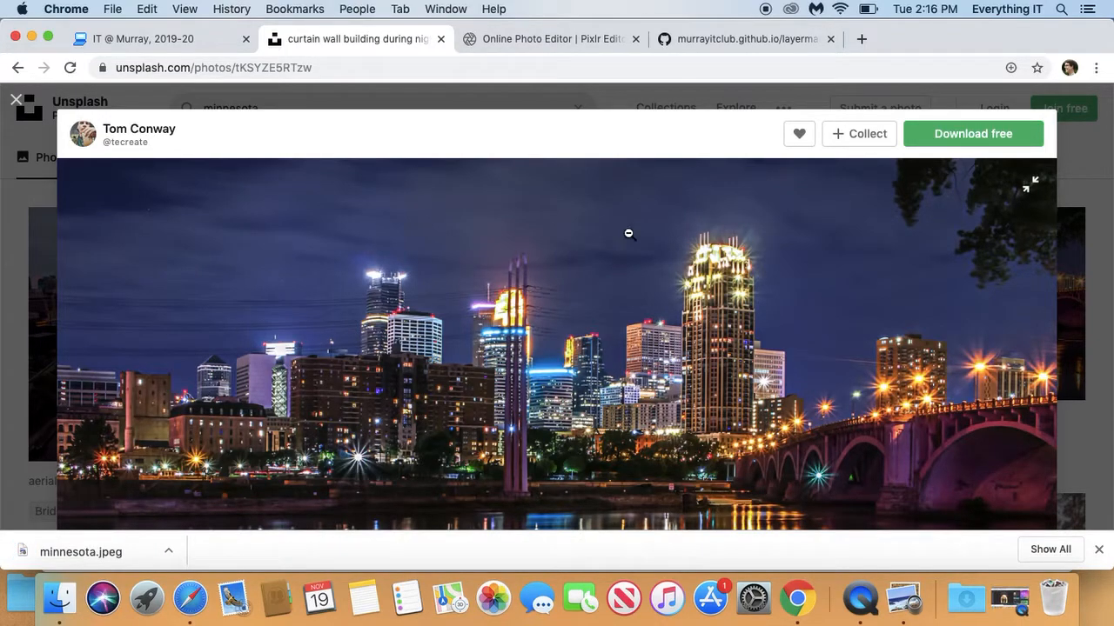
Switch to Pixlr Editor and open minnesota.jpeg as a new layer above the text
click(568, 40)
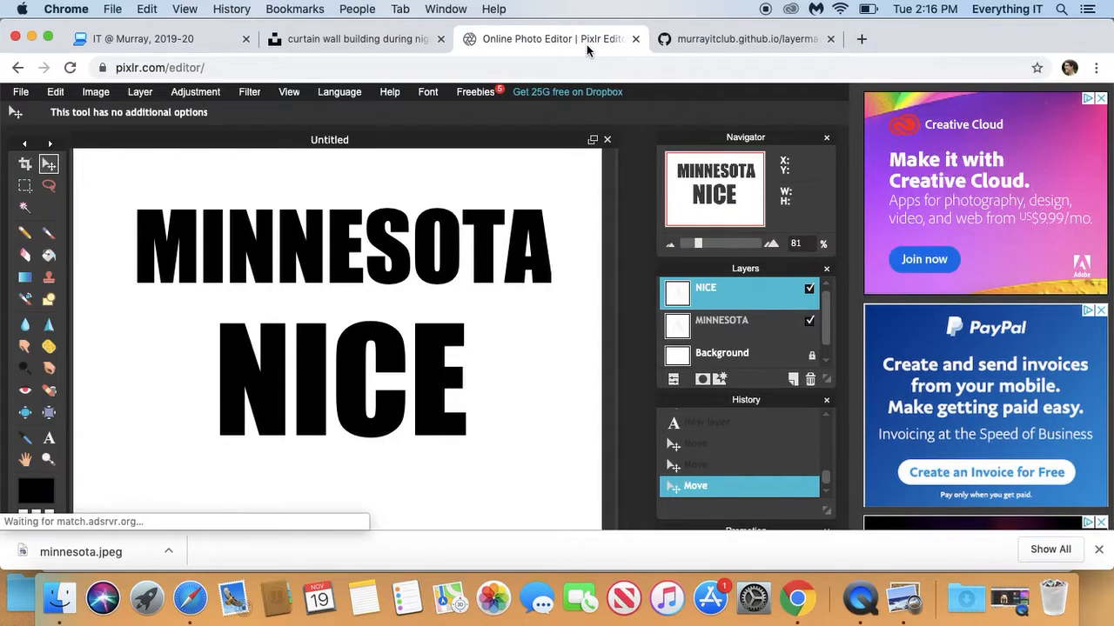
click(95, 92)
mouse_move(135, 95)
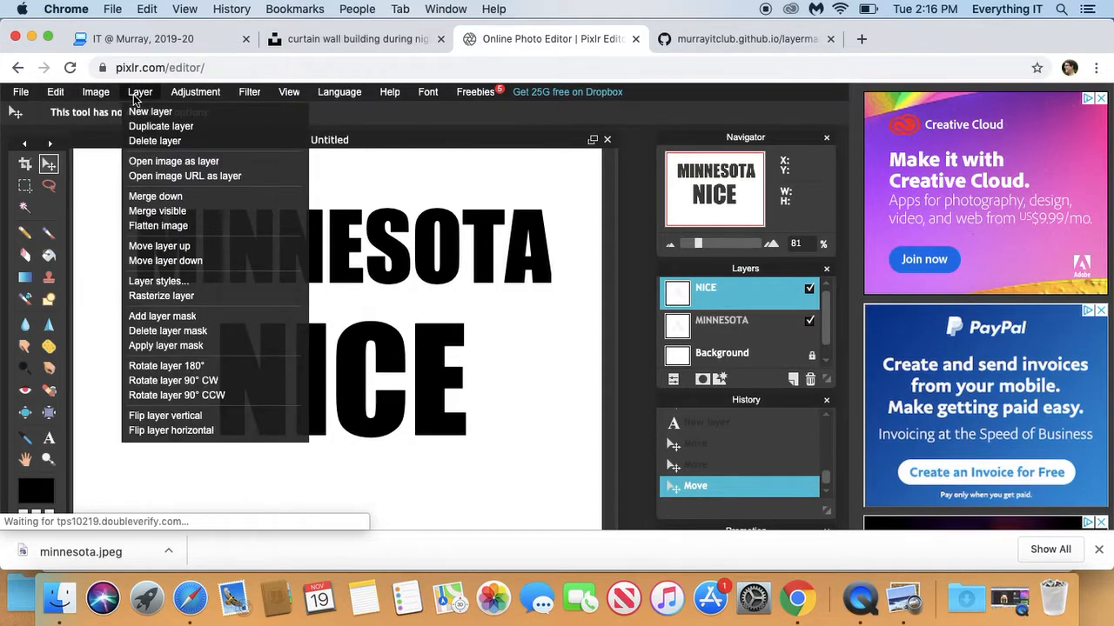
click(176, 162)
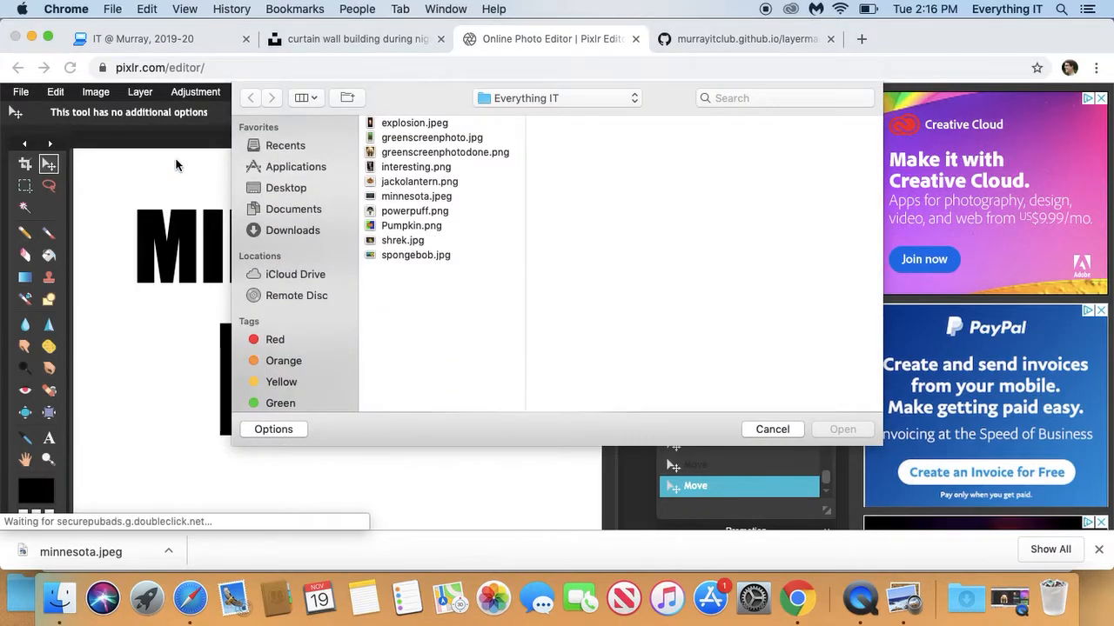
click(432, 199)
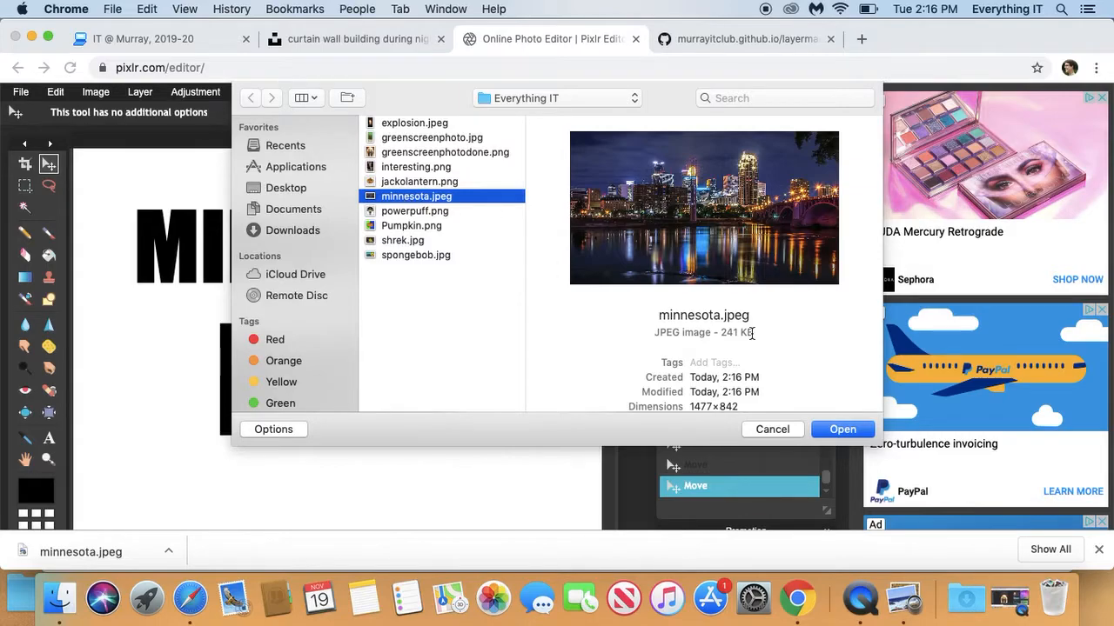
click(842, 430)
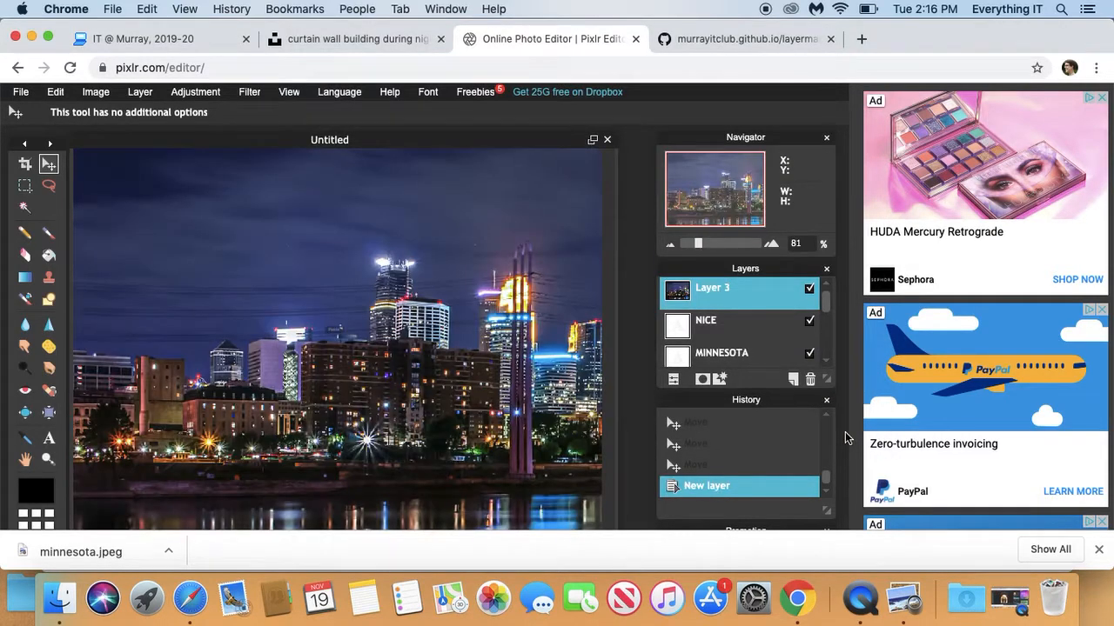
Shift the skyline photo layer slightly left over the text and set its blend mode to Lighten
drag(415, 356, 381, 350)
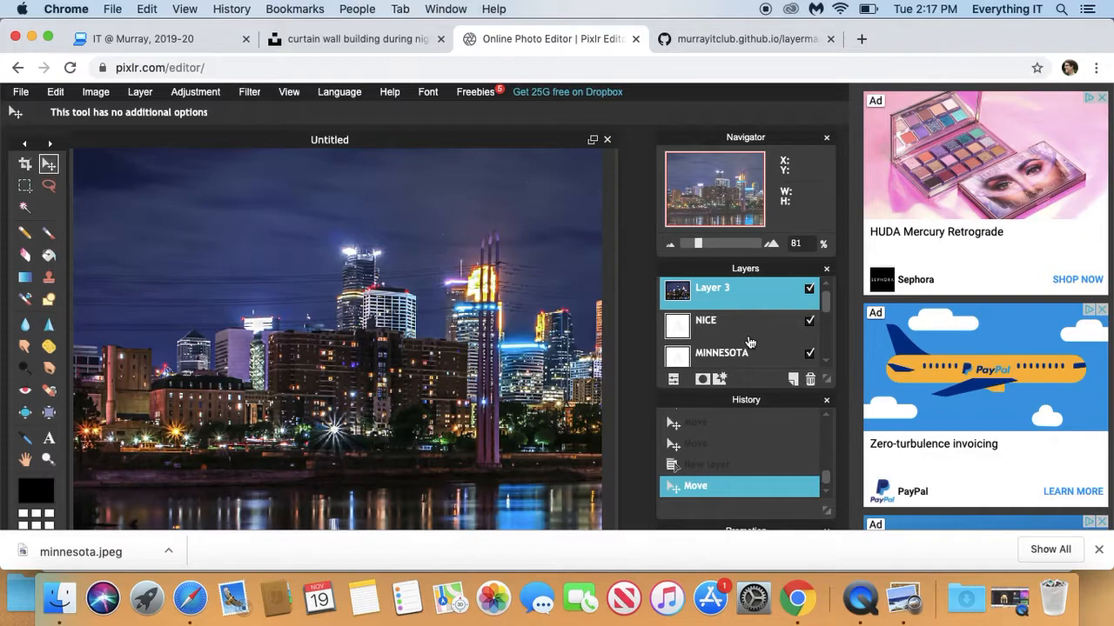
drag(445, 390, 428, 393)
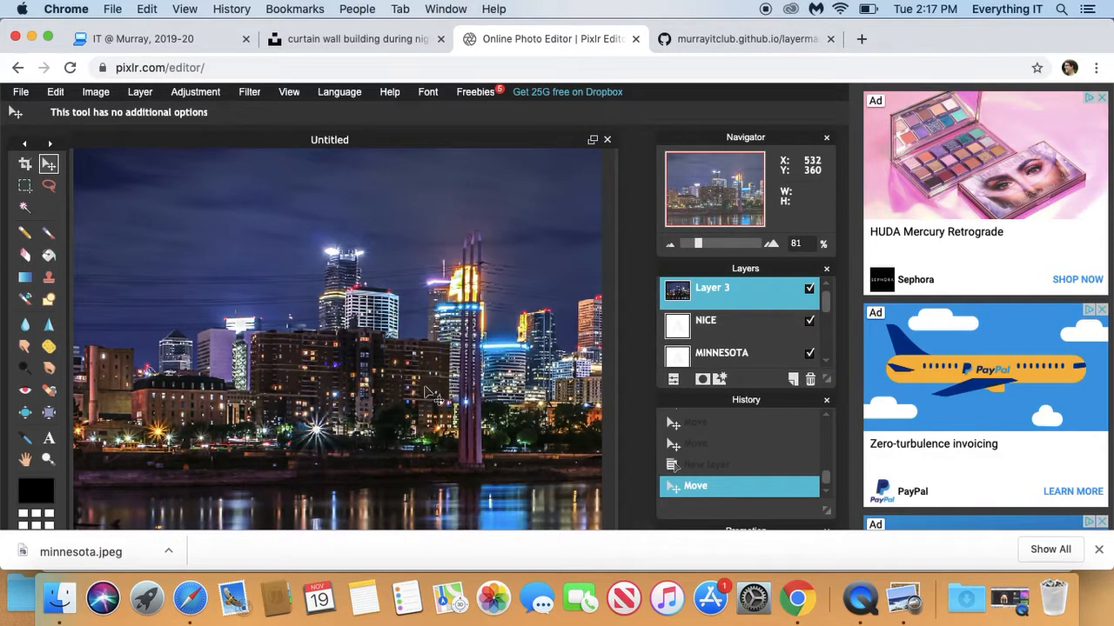
click(672, 381)
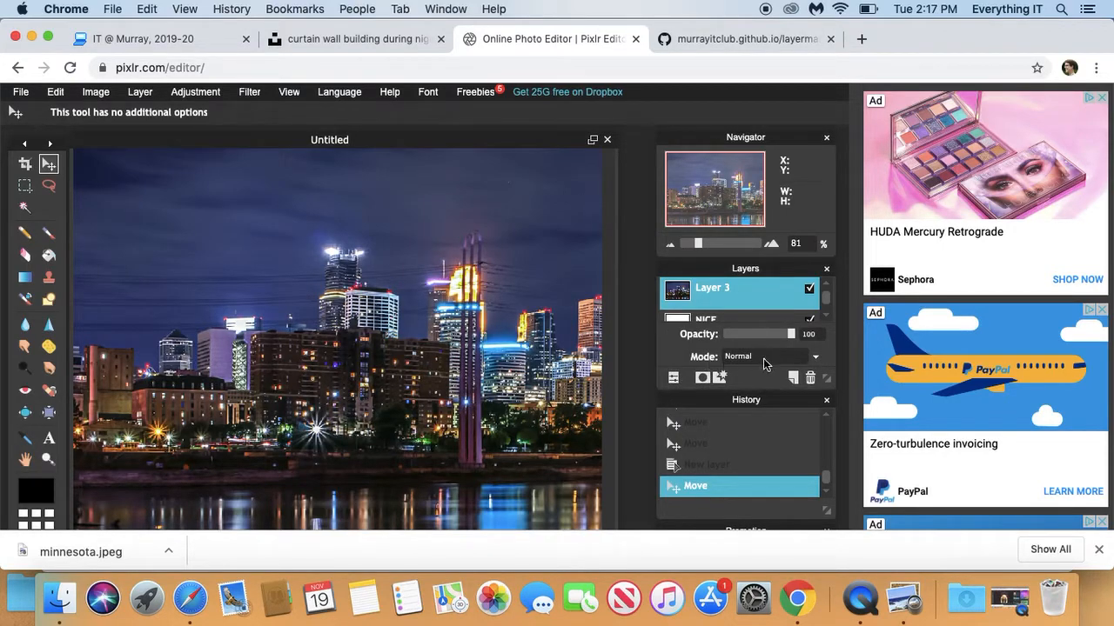
click(779, 361)
drag(821, 402, 818, 461)
click(769, 462)
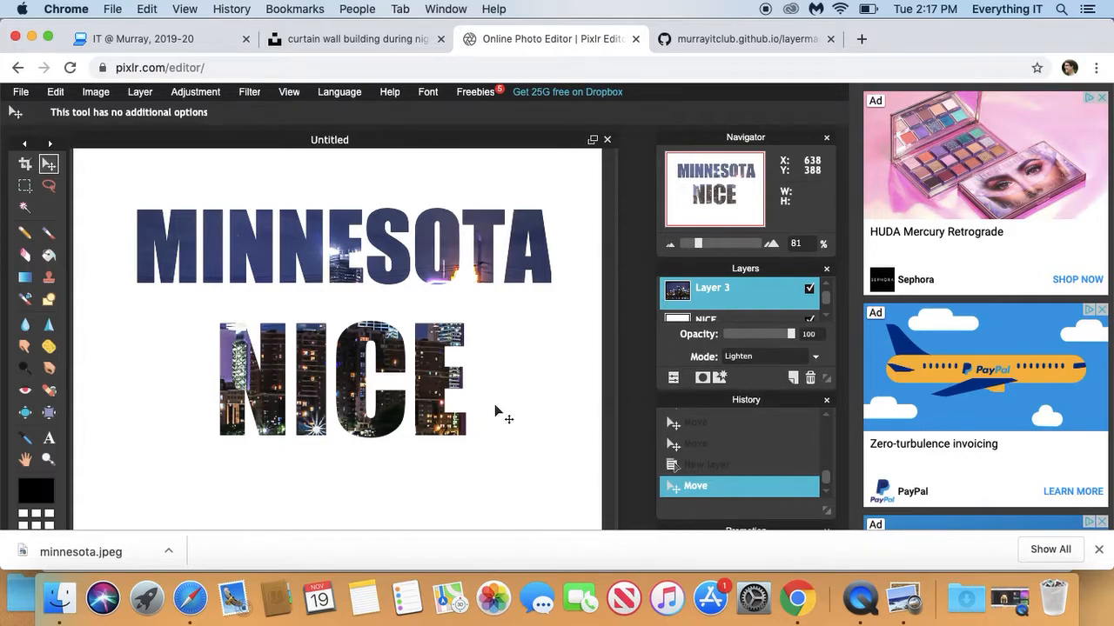
Move the photo layer further left, then use Free transform to reduce its height and shift it up so the city lights fill both words
drag(428, 402, 280, 383)
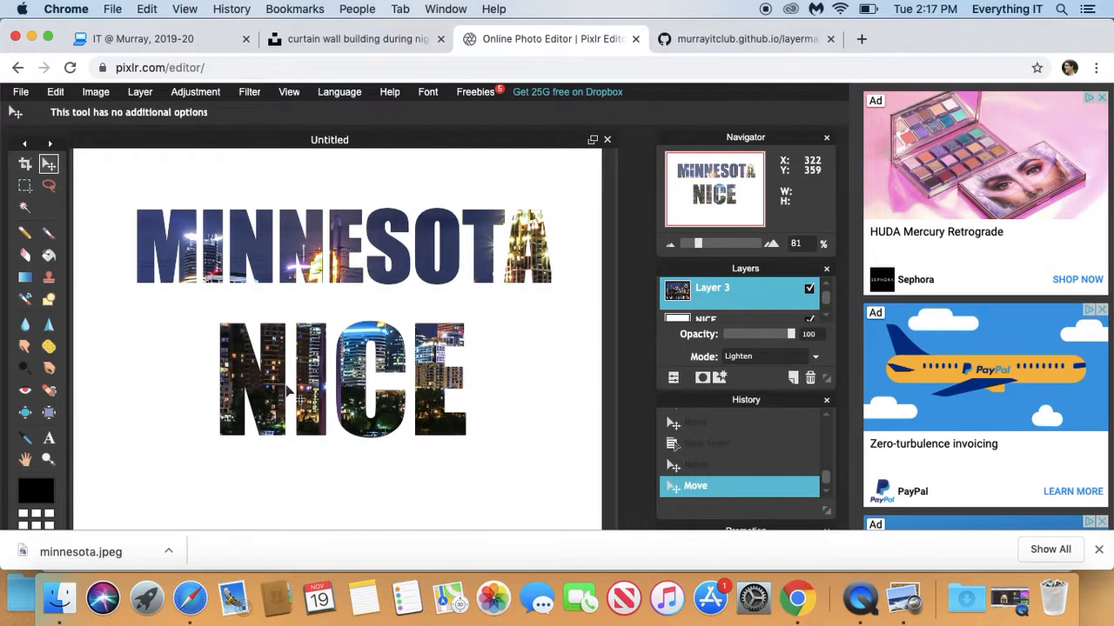
click(55, 92)
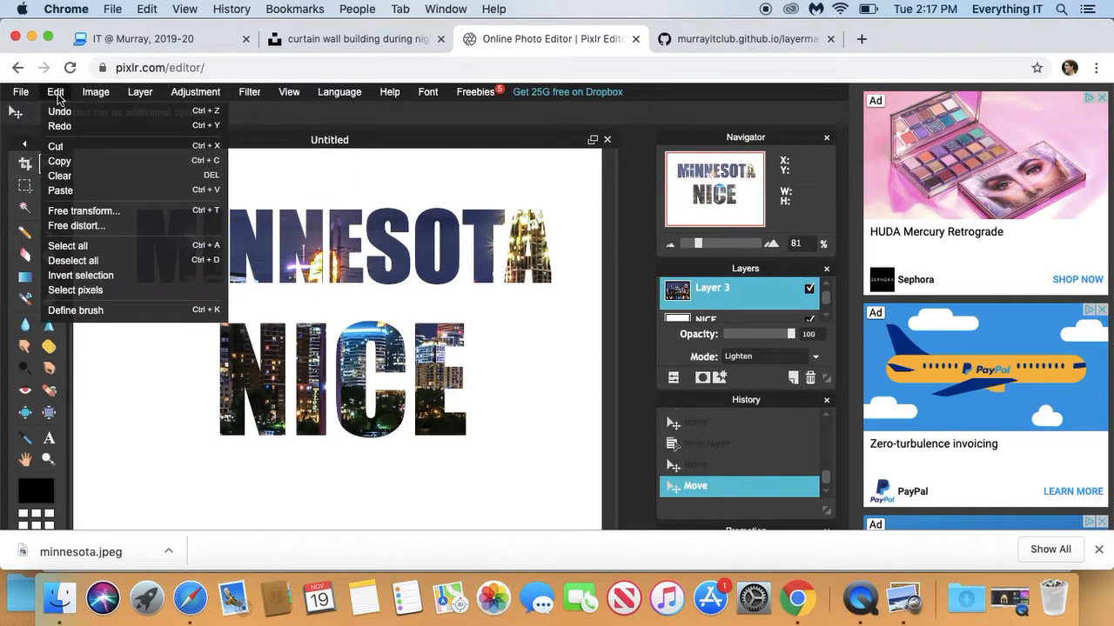
click(135, 218)
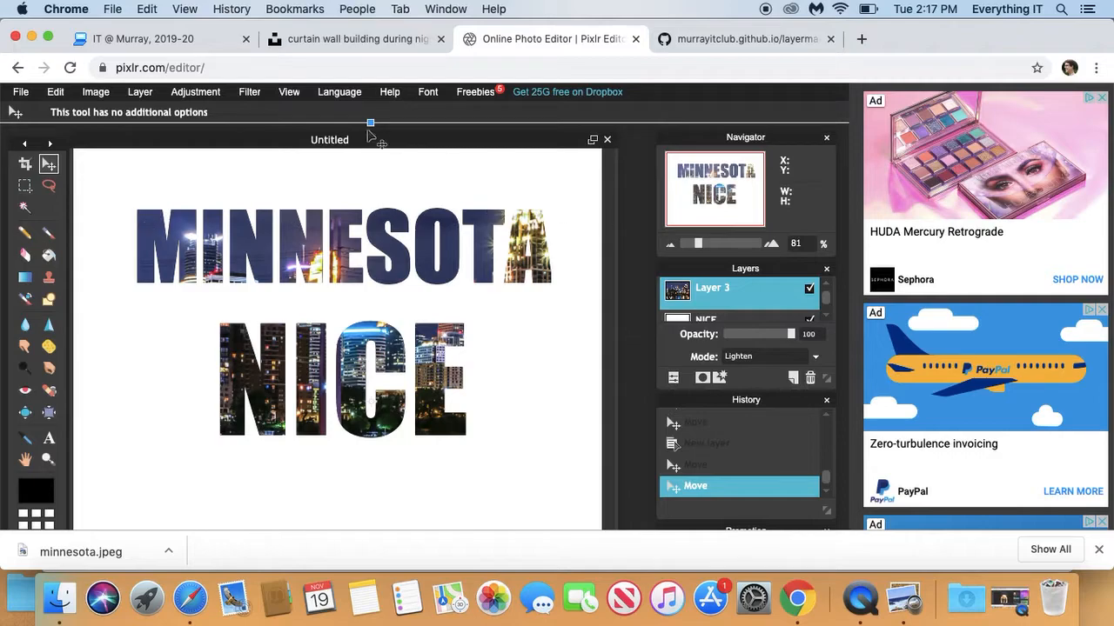
drag(370, 123, 368, 190)
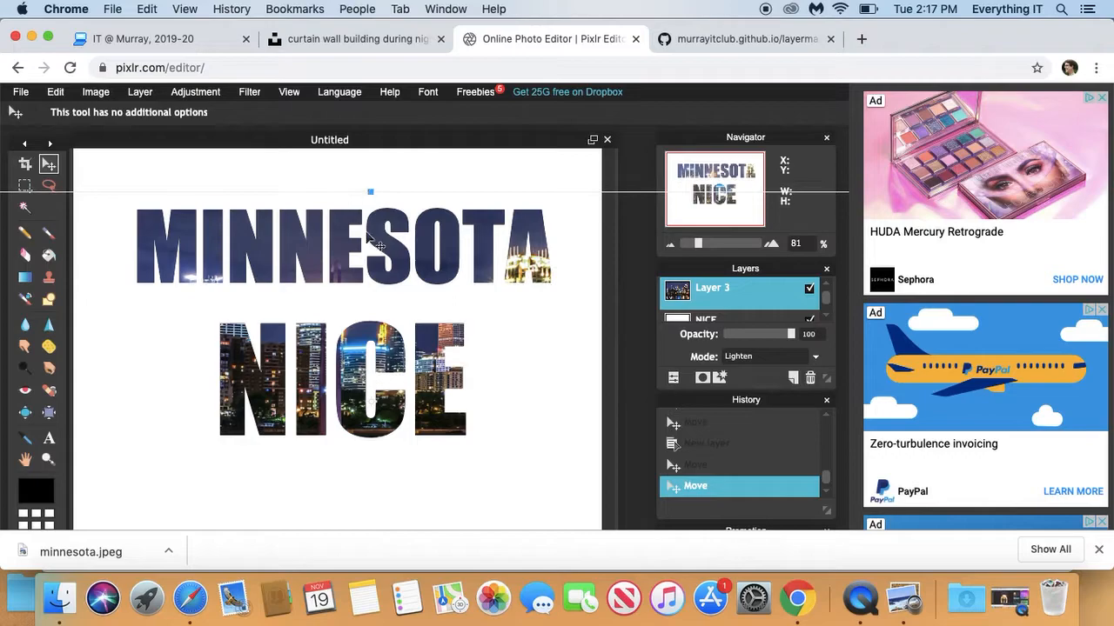
drag(357, 352, 340, 300)
key(Return)
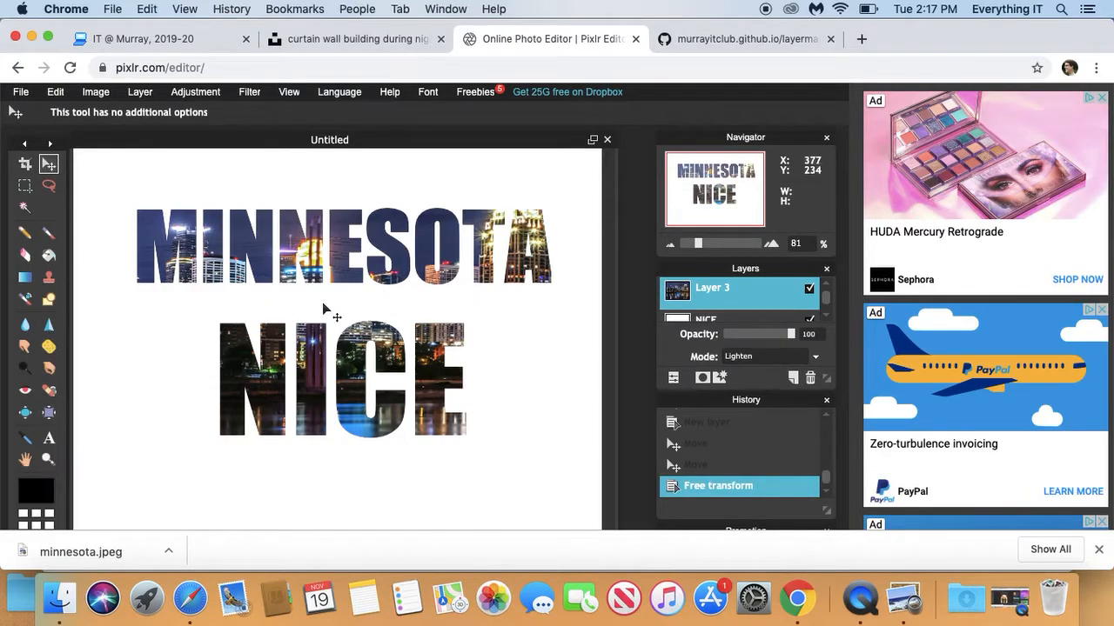
Crop the canvas closely around MINNESOTA NICE to about 675 by 435 pixels and apply the crop
click(26, 164)
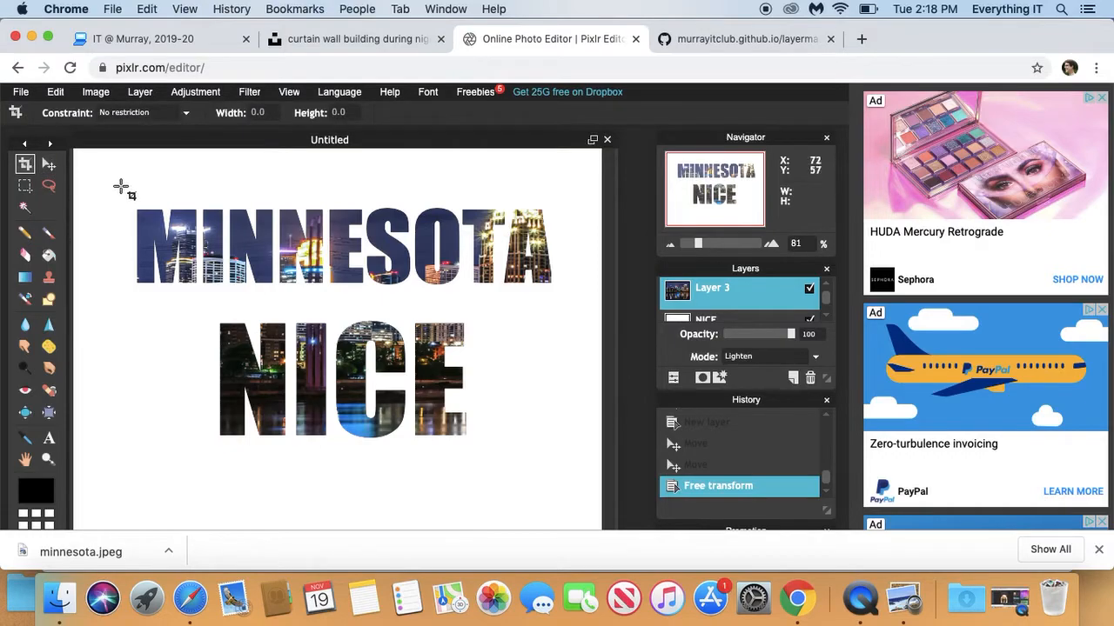
drag(120, 184, 569, 468)
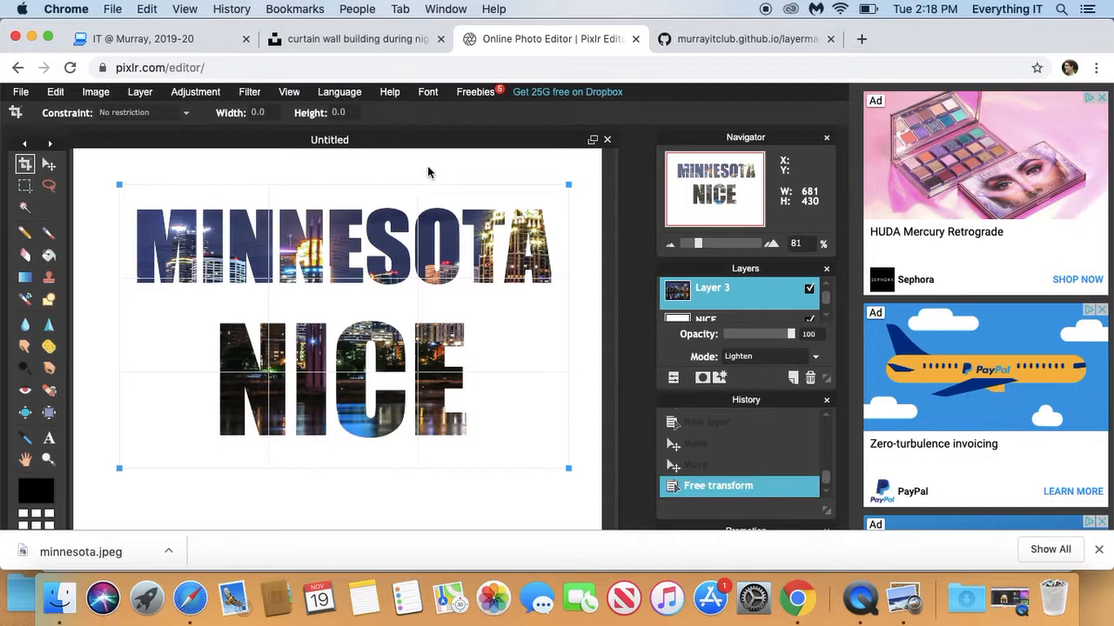
drag(565, 183, 564, 181)
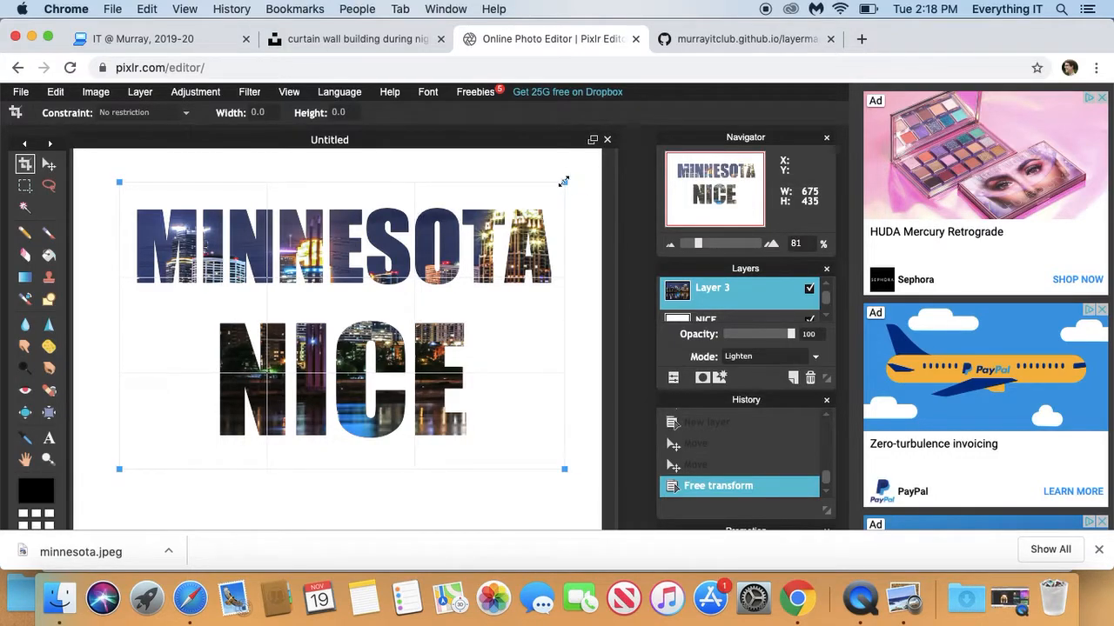
click(635, 208)
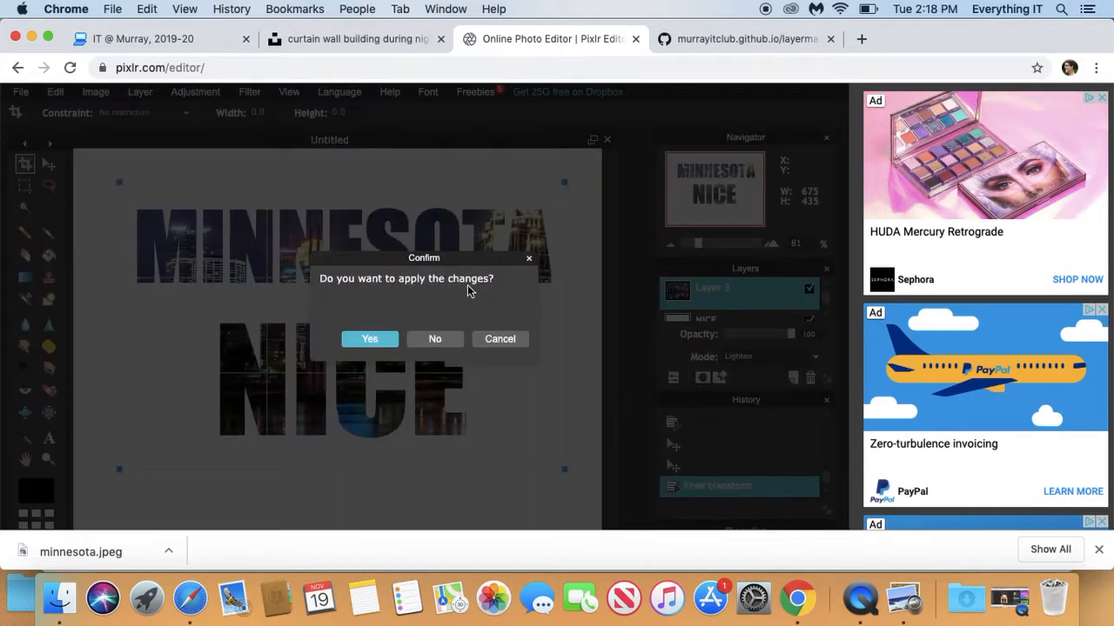
click(374, 341)
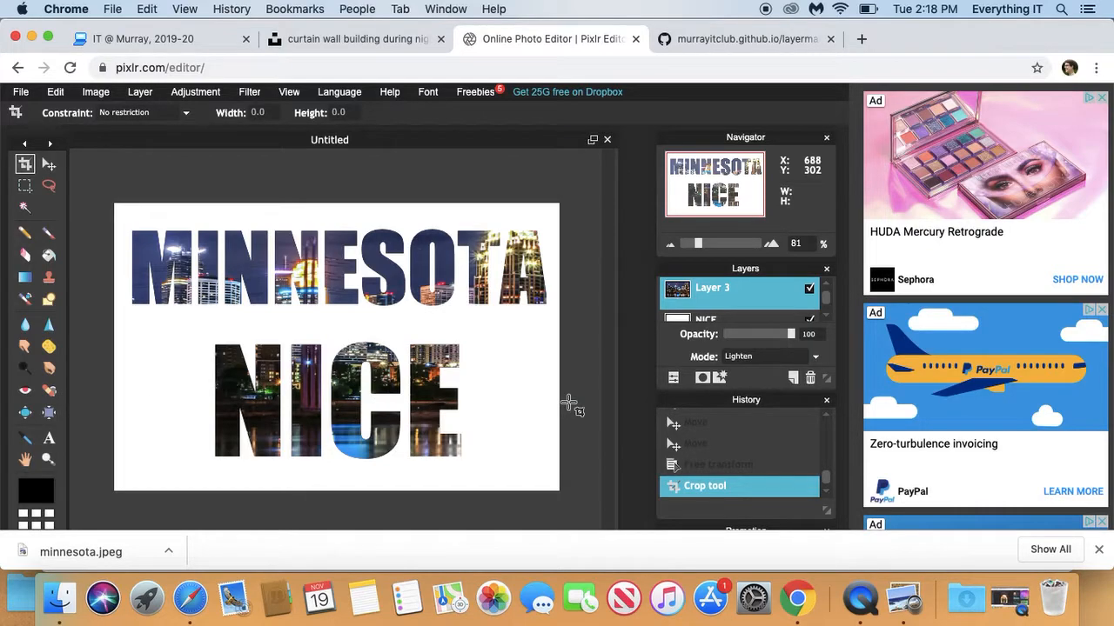
Save the finished image to the computer as a PNG named mnNice in the Everything IT folder
click(20, 92)
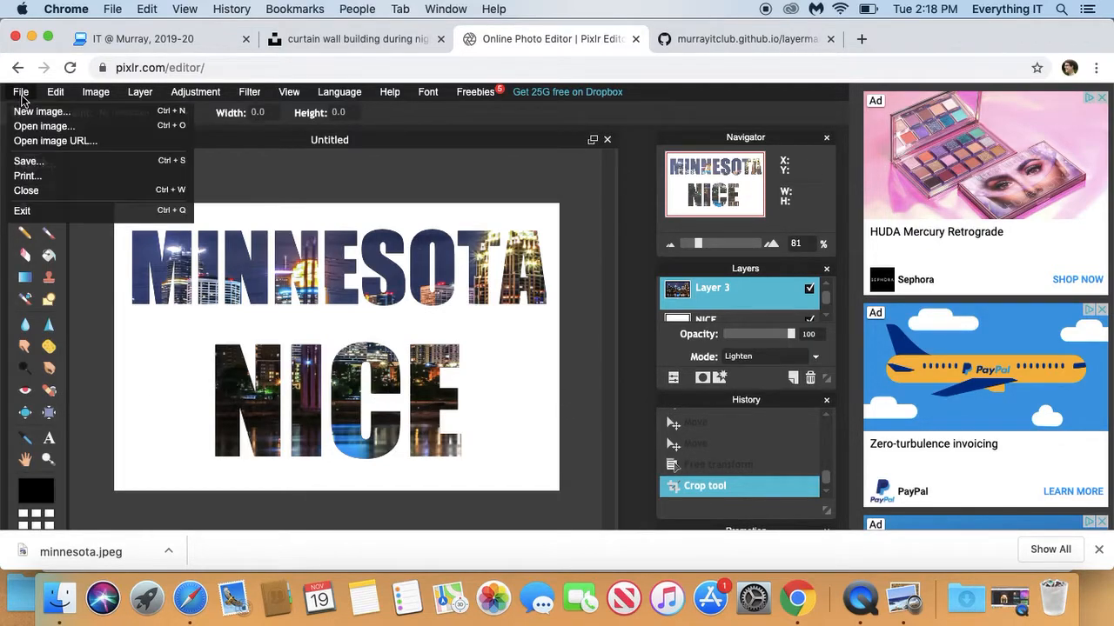
click(56, 171)
click(497, 256)
click(522, 273)
click(655, 428)
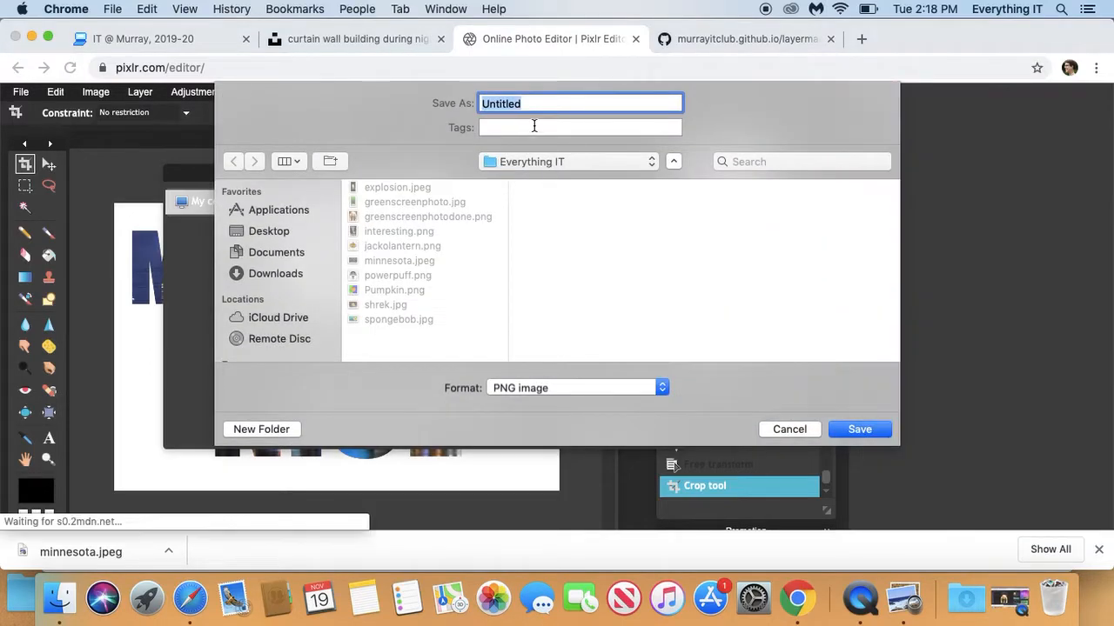
text(mnNice)
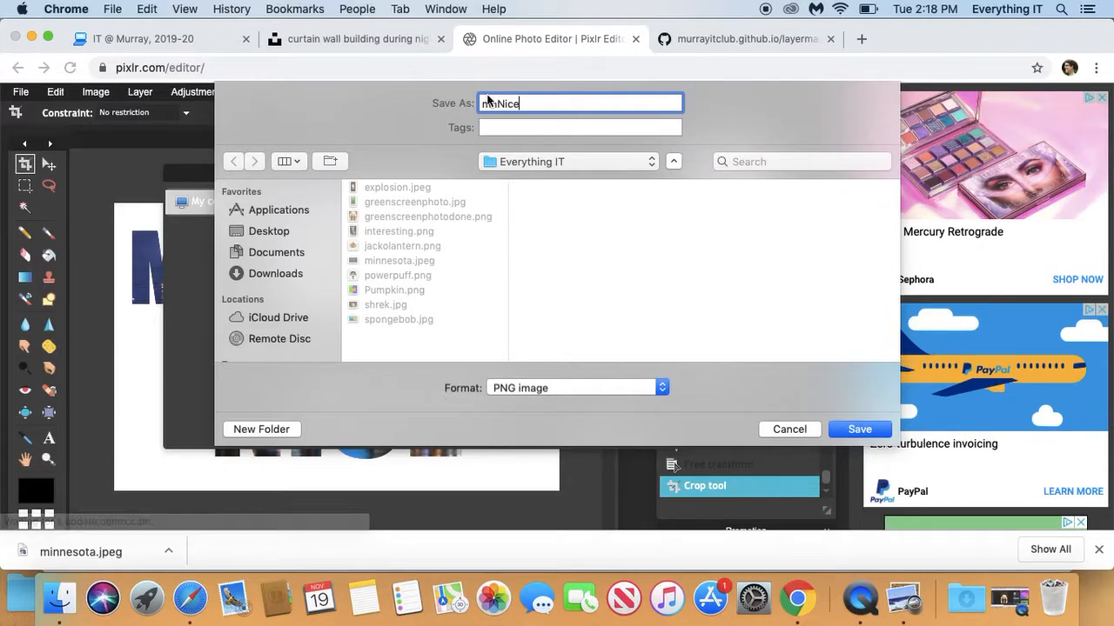